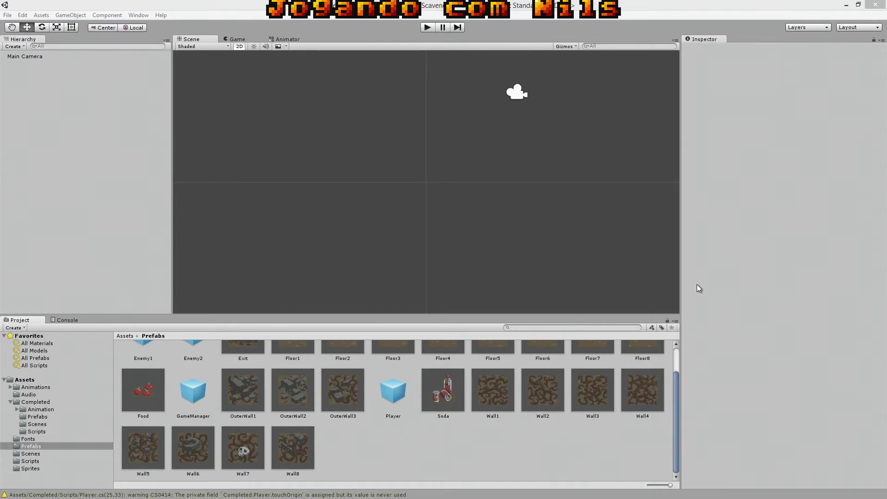
- Browse the Scripts folder, collapse Completed, and show the Assets/Prefabs folder contents
left_click(30, 461)
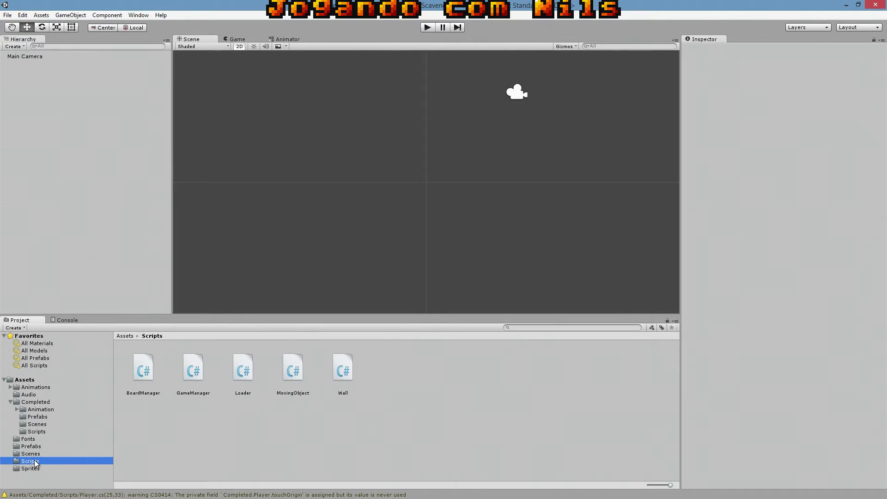
left_click(11, 402)
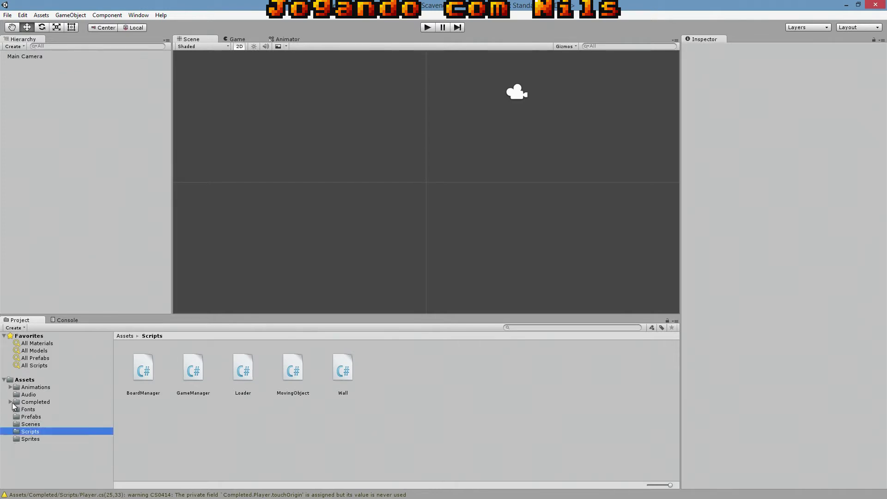
left_click(27, 417)
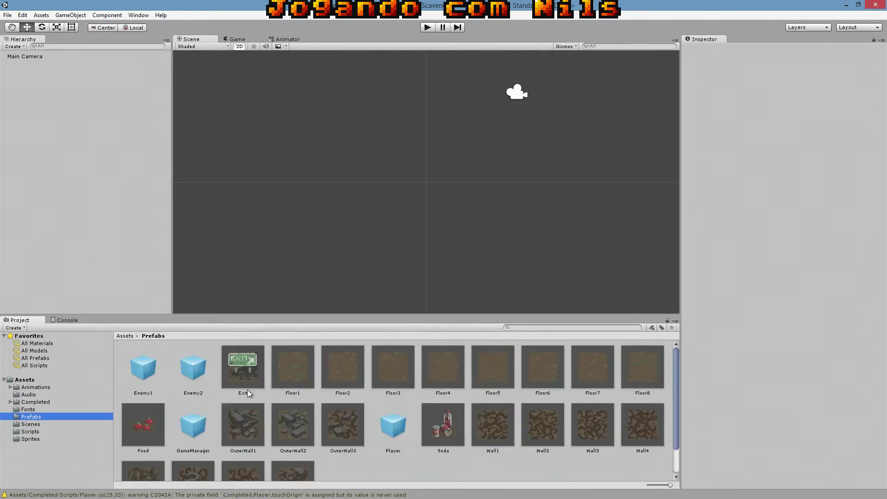
- Drag the Player prefab into the Hierarchy to add a Player instance
left_click(391, 423)
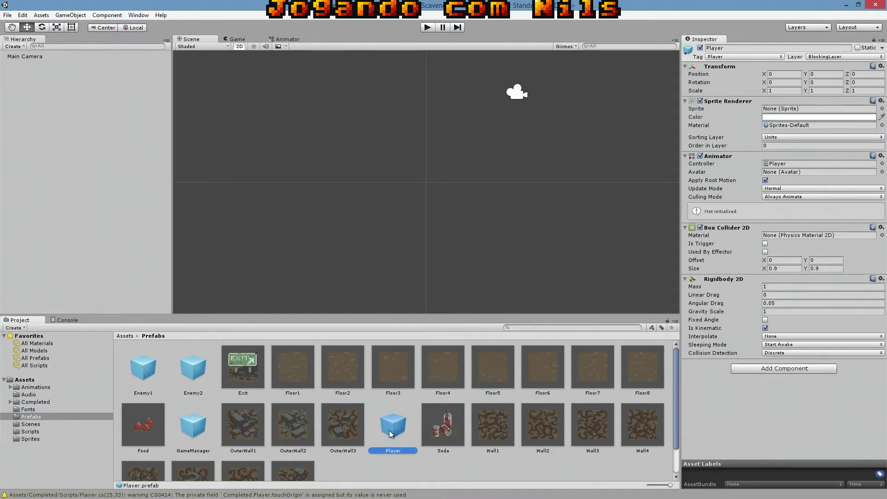
left_click_drag(391, 433, 27, 74)
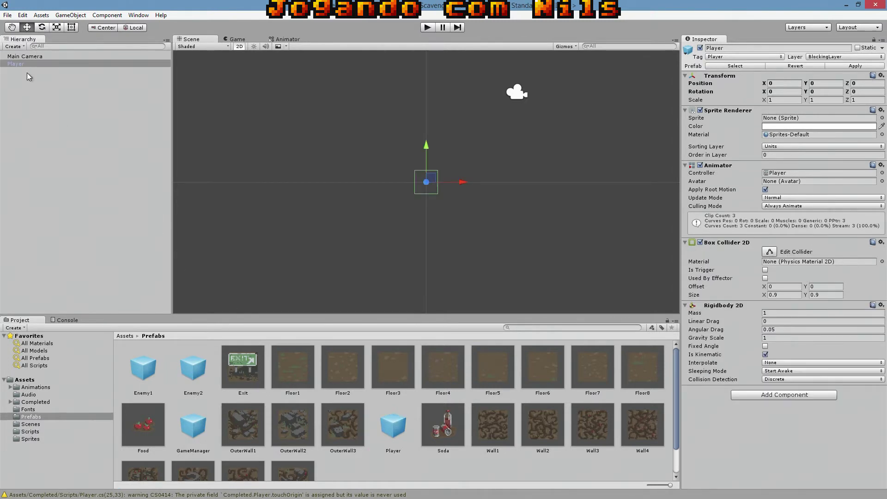
left_click(45, 87)
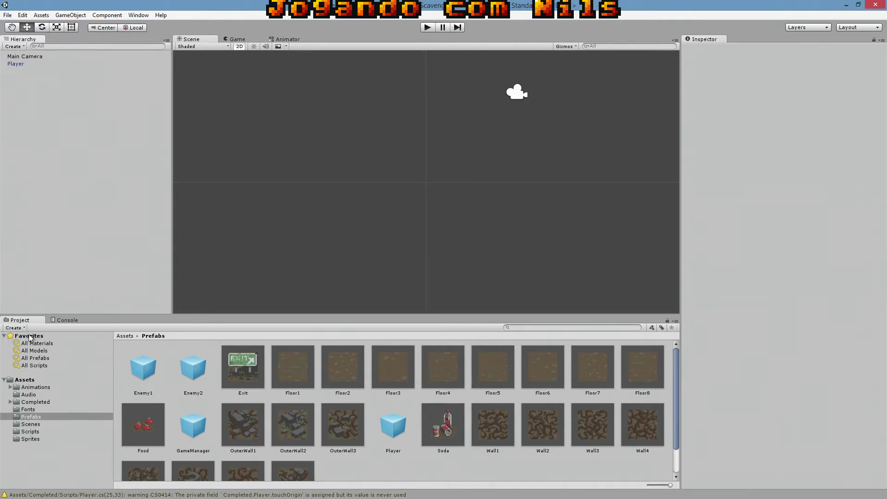
- Open the Player controller from Animations/AnimatorControllers and enlarge the Animator panel
left_click(36, 388)
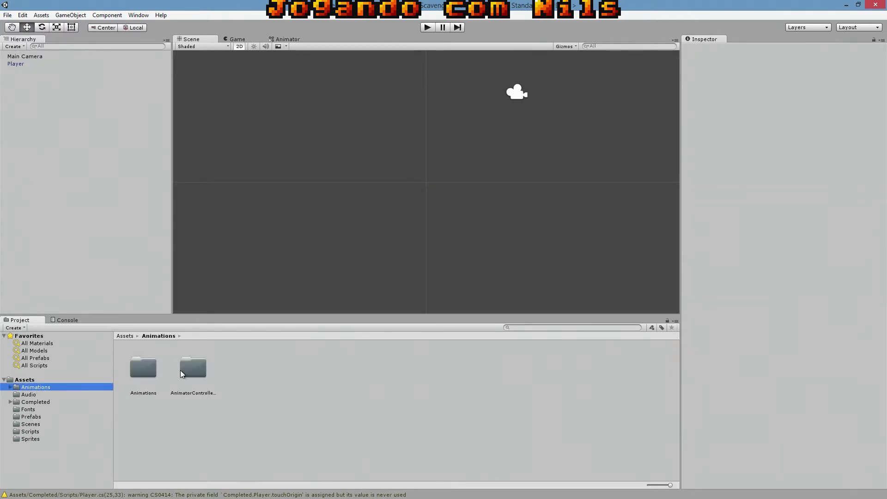
double_click(198, 368)
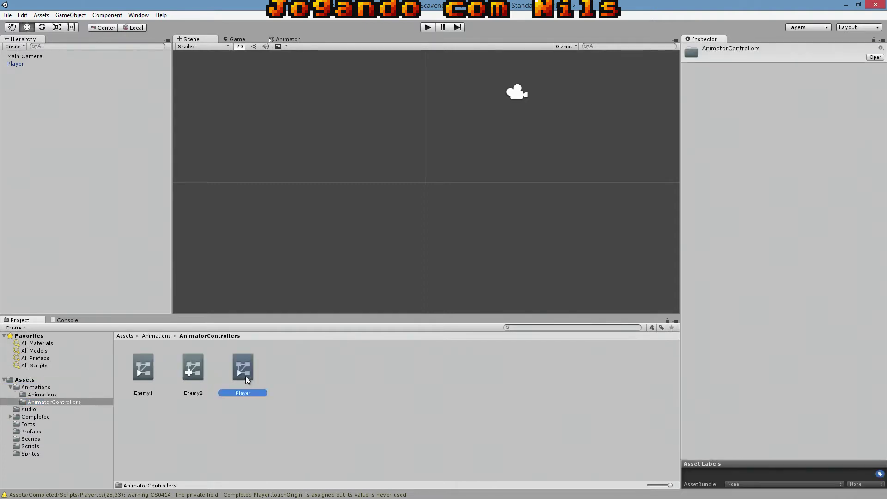
double_click(245, 376)
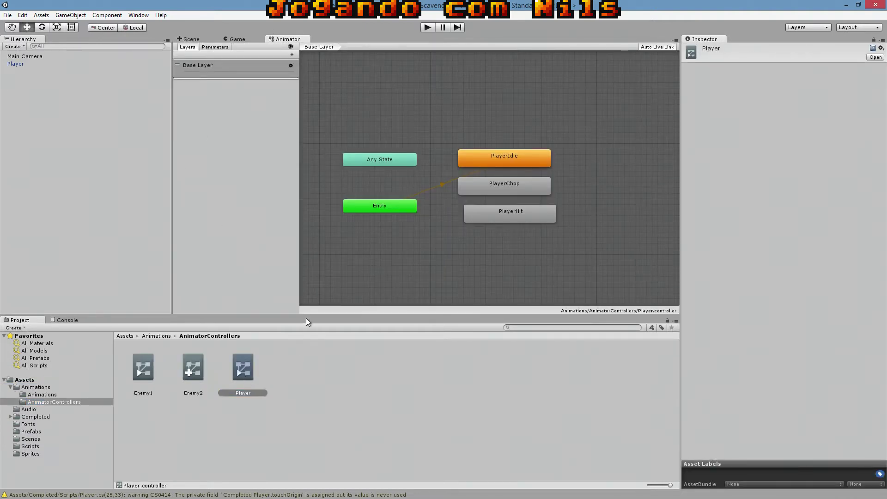
left_click_drag(306, 318, 306, 368)
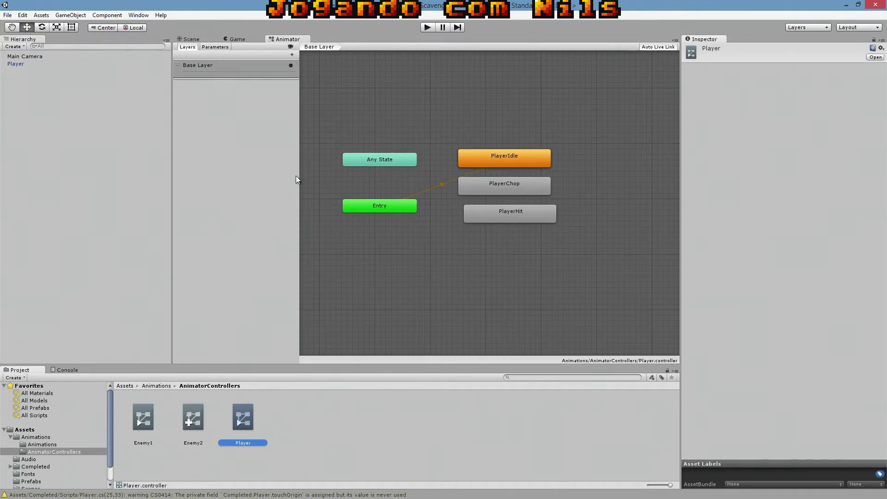
left_click_drag(297, 180, 257, 169)
left_click_drag(172, 160, 128, 159)
- Arrange the nodes: PlayerIdle on top, PlayerHit and PlayerChop beside Entry
left_click_drag(614, 211, 560, 201)
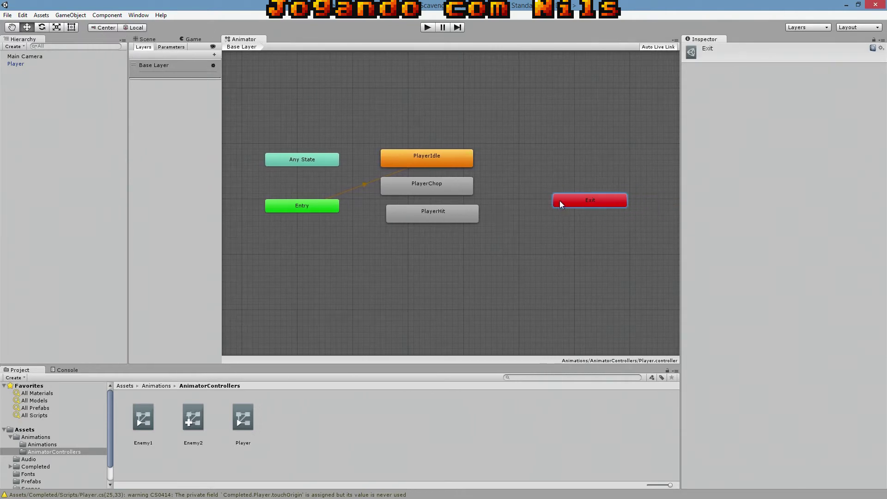
left_click_drag(247, 184, 353, 240)
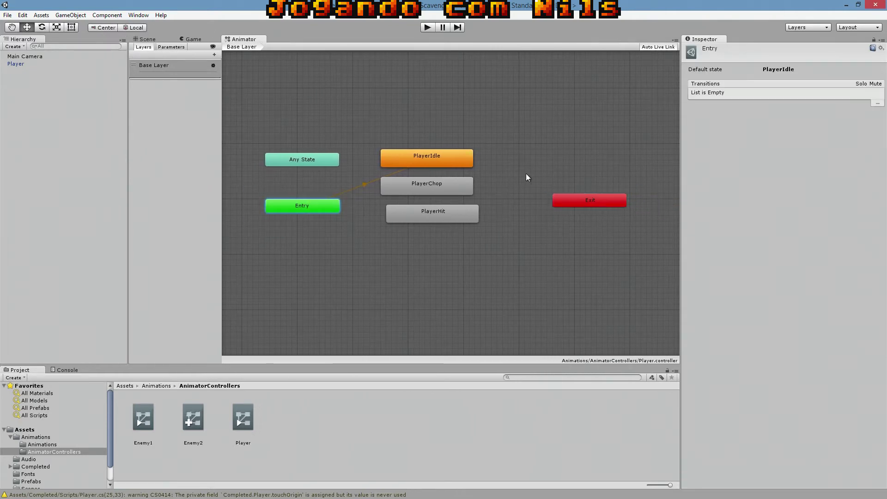
left_click_drag(527, 173, 643, 253)
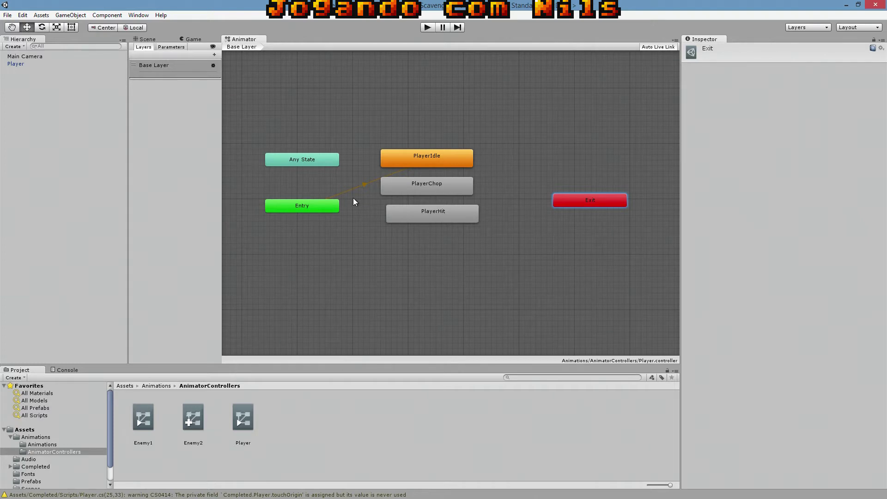
left_click_drag(435, 189, 458, 191)
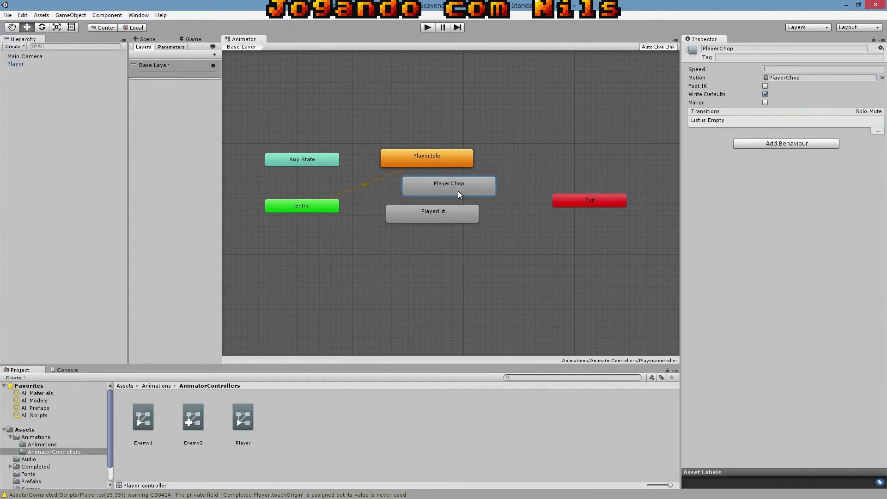
left_click(346, 192)
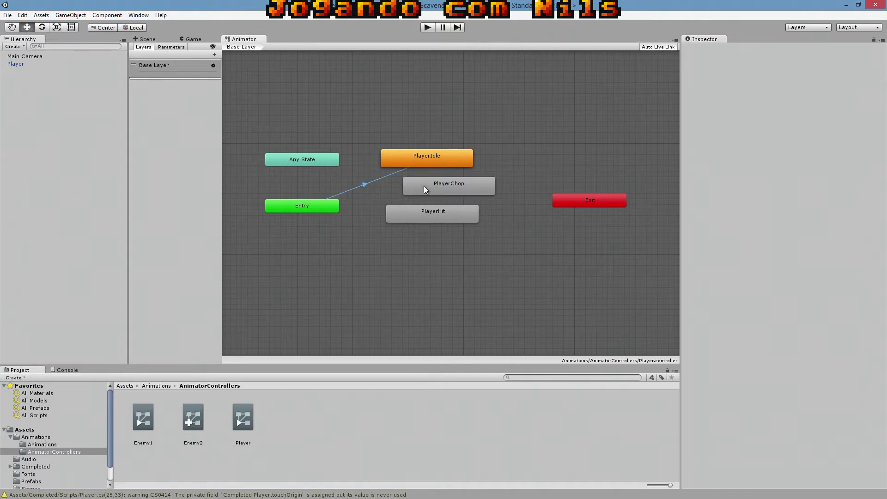
left_click_drag(427, 165, 438, 142)
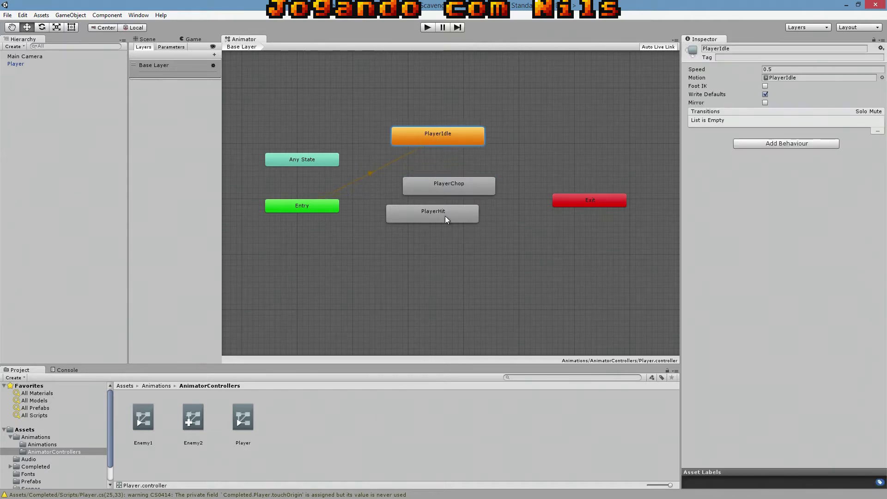
left_click_drag(432, 219, 405, 213)
left_click_drag(458, 185, 500, 205)
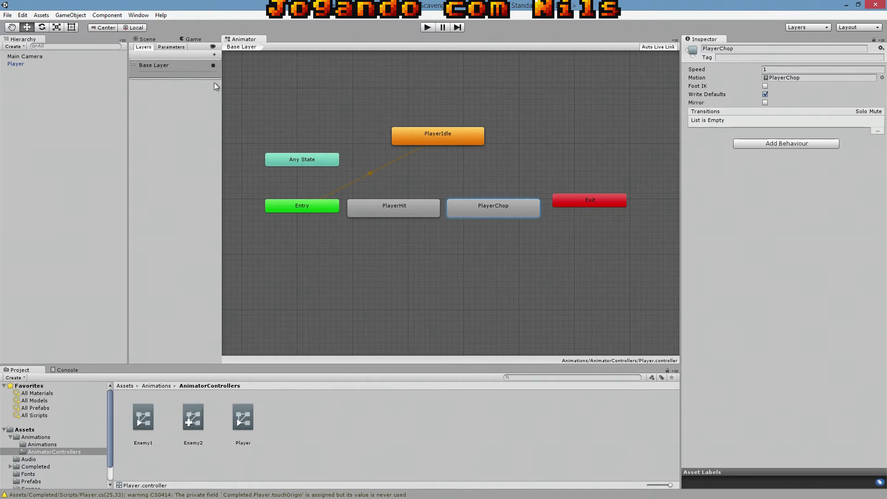
- Add a trigger parameter named playerChop
left_click(174, 47)
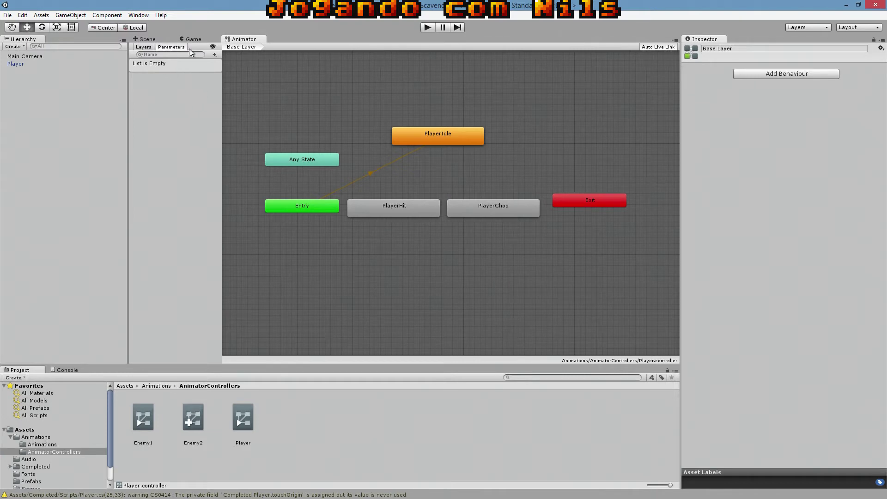
left_click(214, 55)
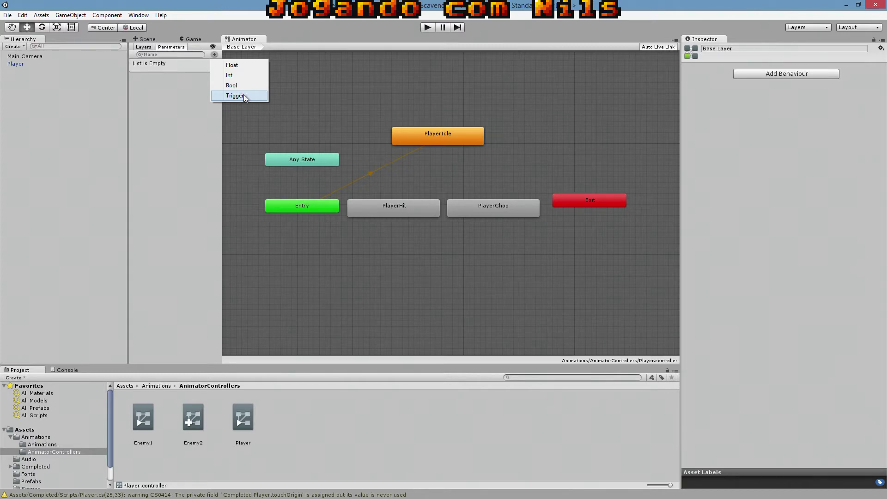
left_click(243, 95)
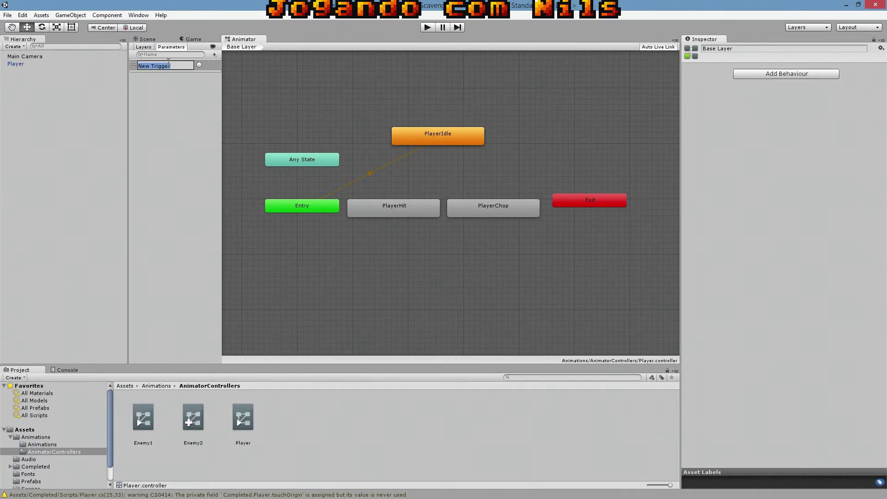
type("playerChop")
key("Return")
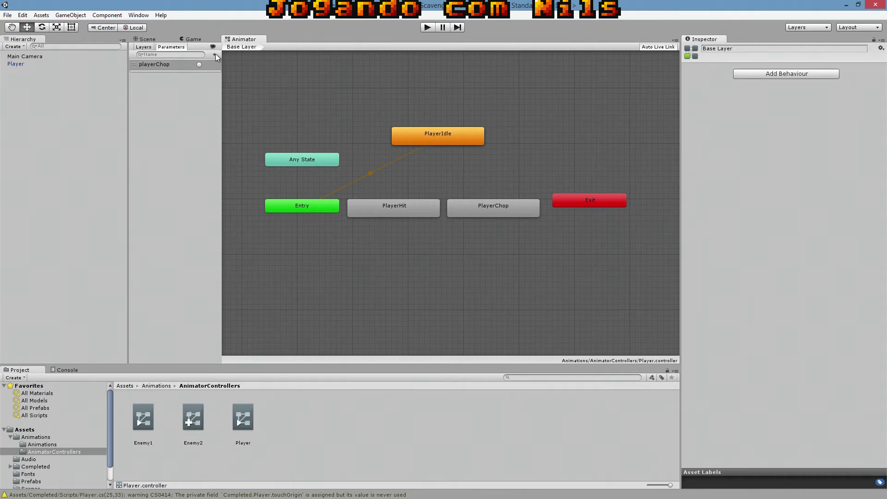
- Add a second trigger parameter named playerHit
left_click(215, 54)
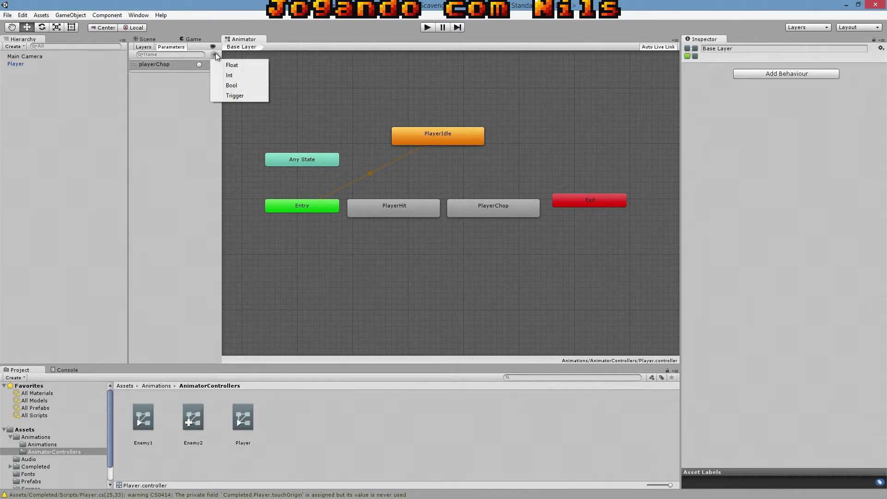
left_click(229, 97)
type("player")
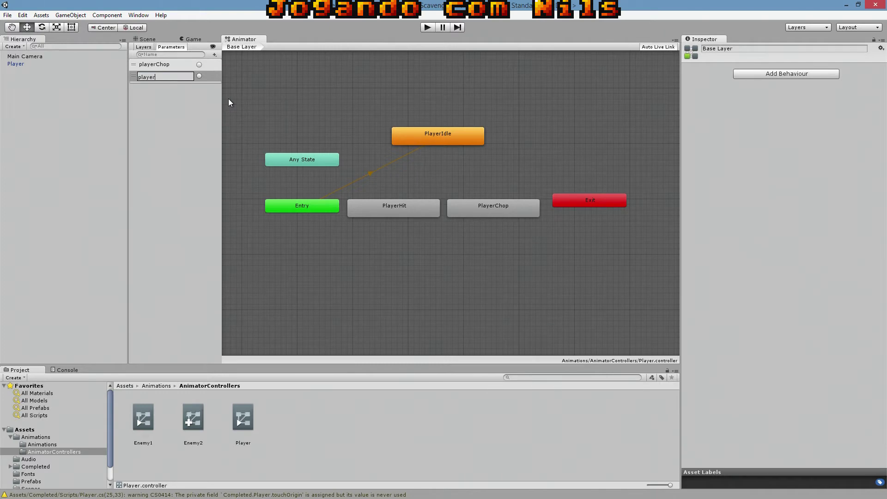
type("Hit")
key("Return")
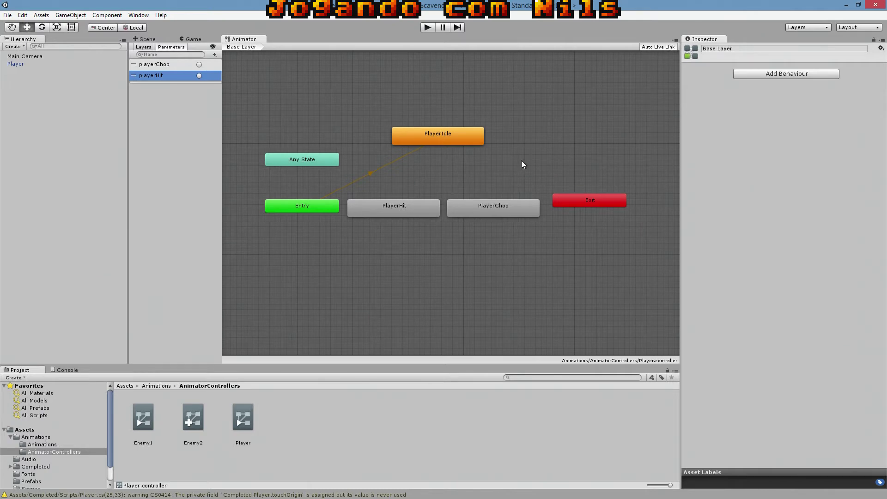
- Create transitions PlayerIdle → PlayerChop and PlayerChop → PlayerIdle, then select the idle-to-chop arrow
right_click(468, 136)
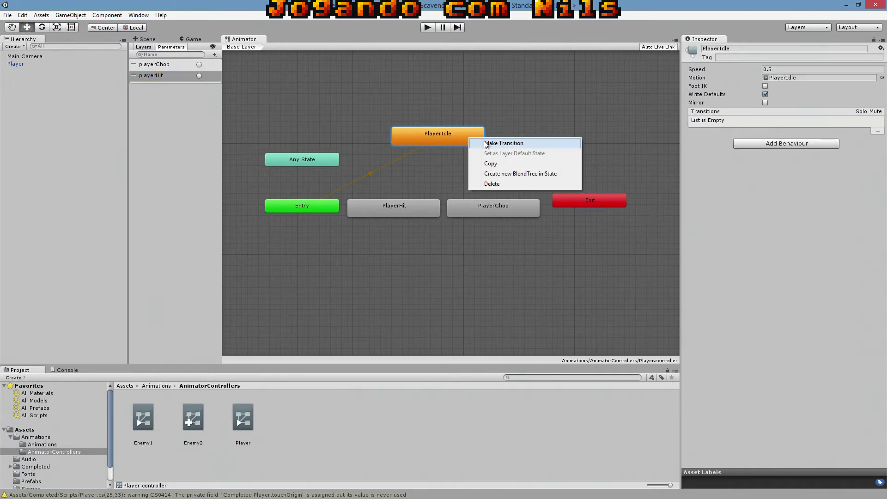
left_click(486, 143)
left_click(486, 209)
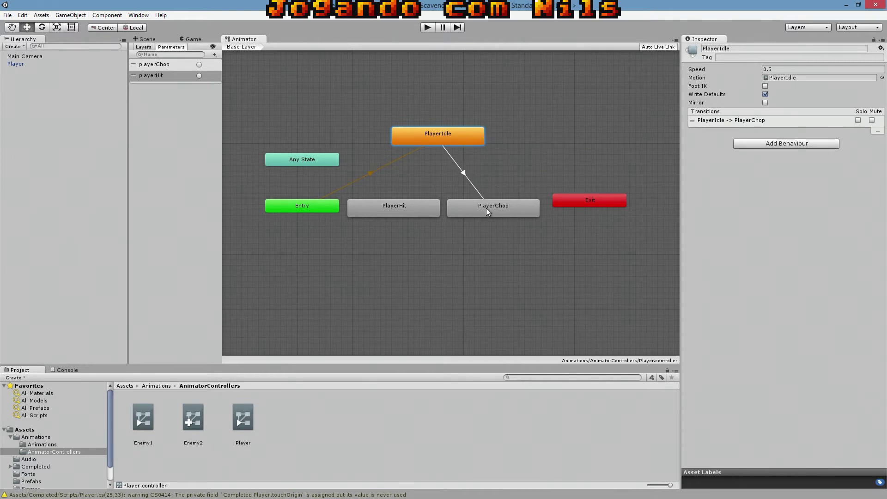
right_click(503, 207)
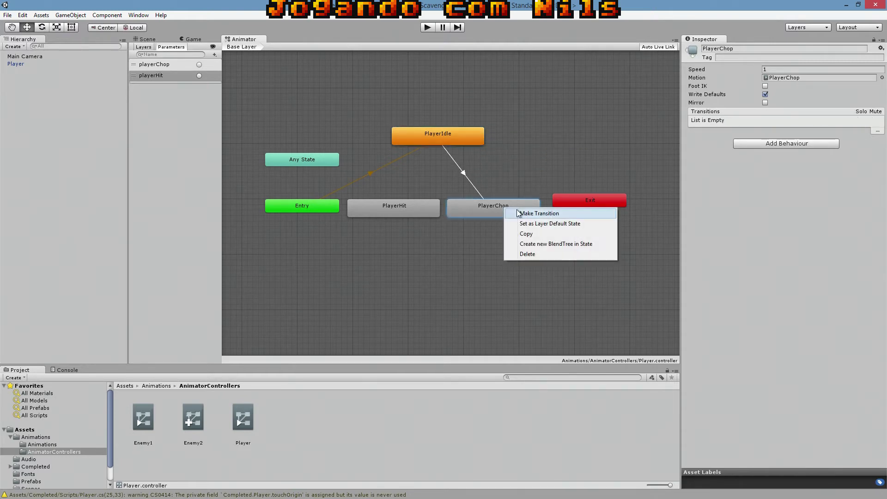
left_click(519, 213)
left_click(457, 140)
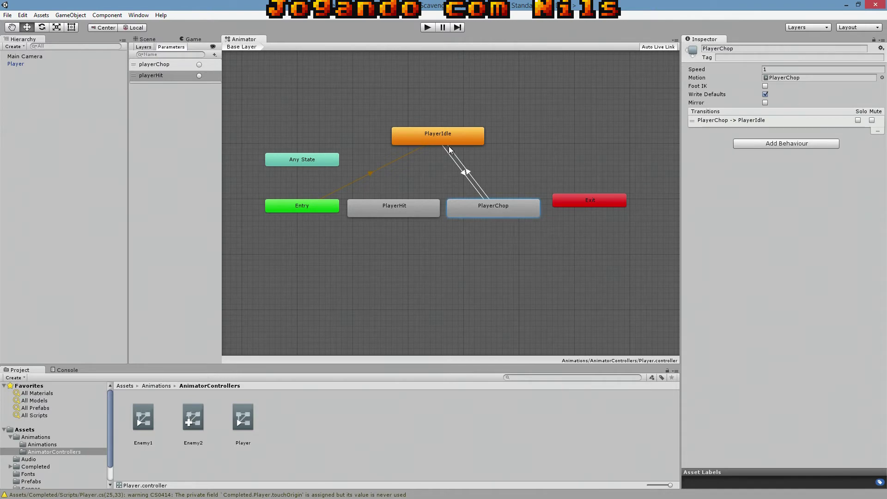
left_click(461, 173)
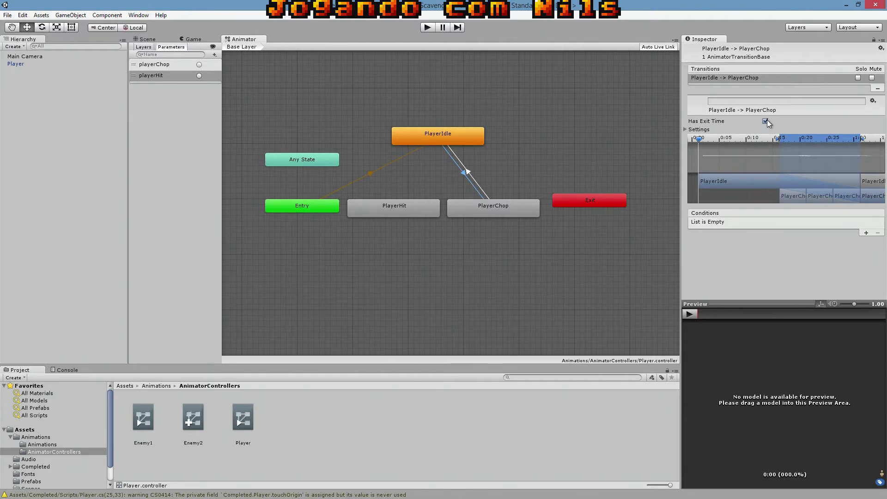
- Turn off Has Exit Time on PlayerIdle → PlayerChop and set Transition Duration to 0
left_click(765, 121)
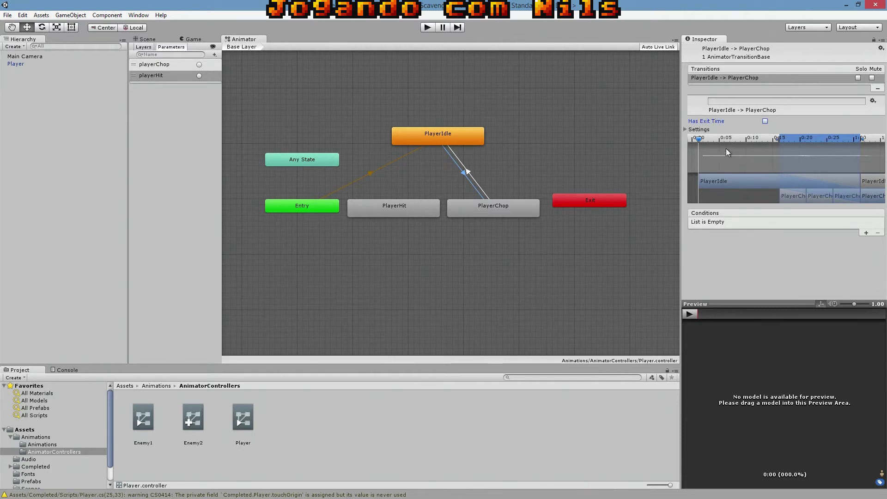
left_click(685, 129)
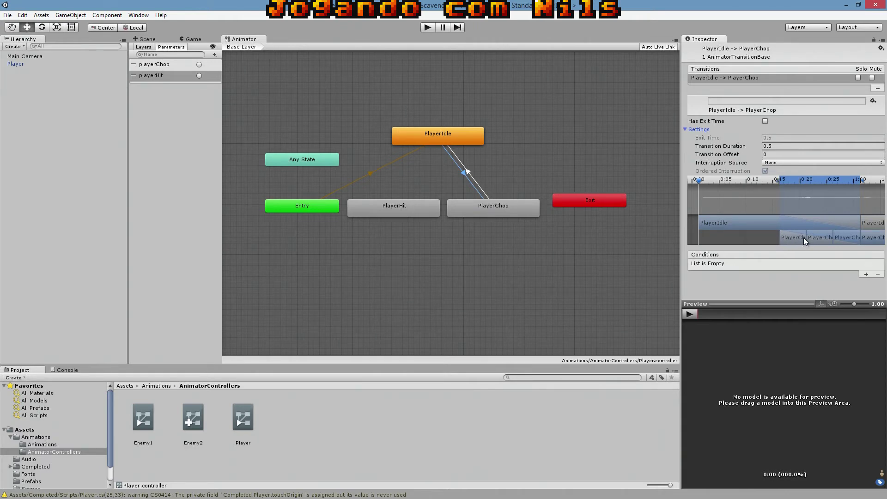
left_click(753, 146)
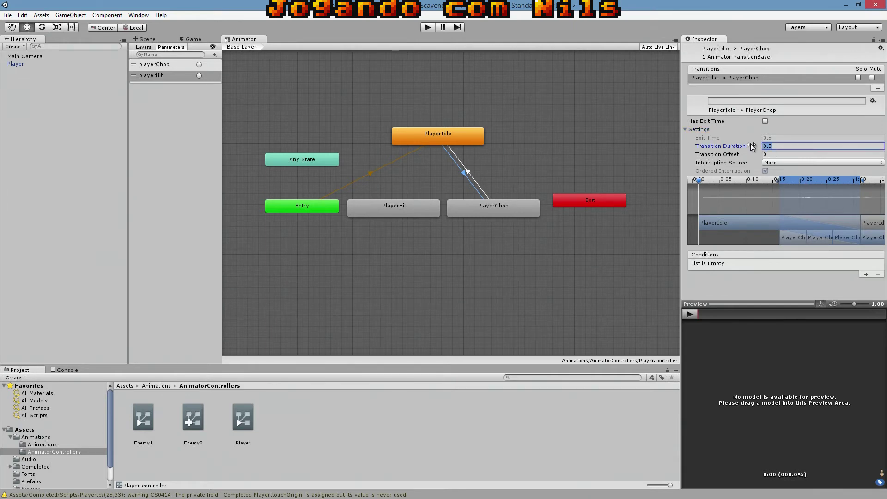
type("0")
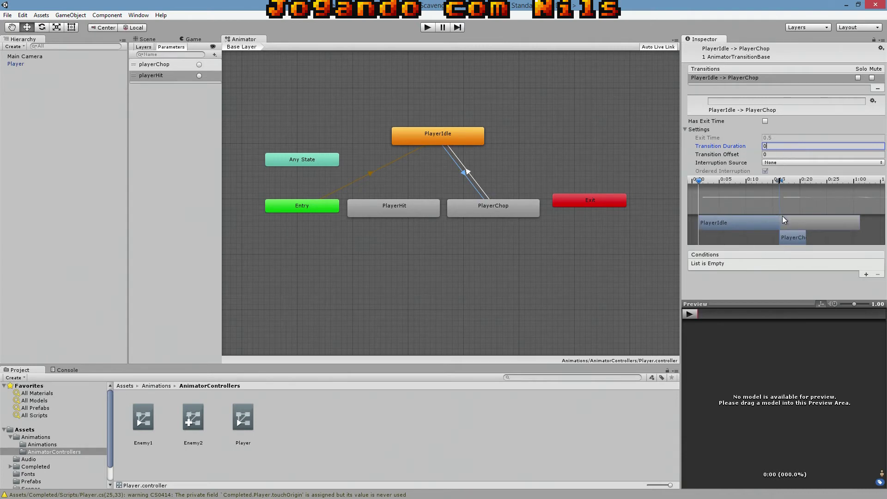
mouse_move(700, 181)
left_mouse_down()
mouse_move(792, 181)
mouse_move(693, 187)
left_mouse_up()
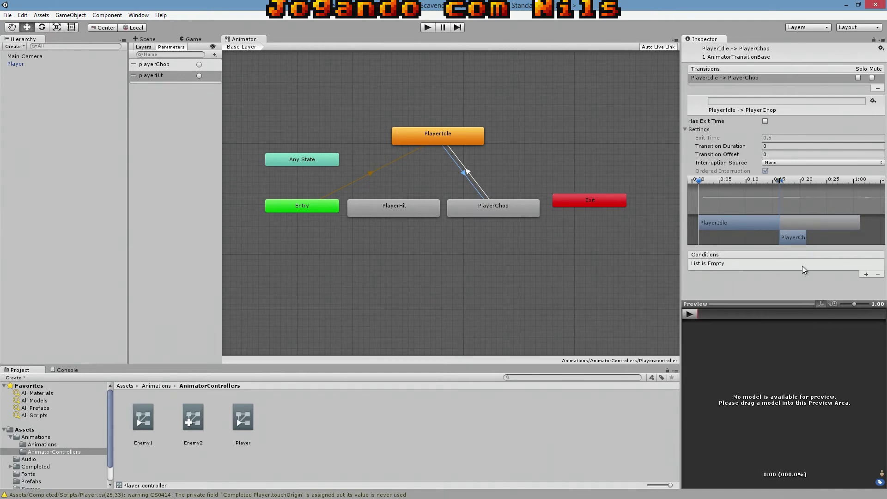
- Add a playerChop condition to the PlayerIdle → PlayerChop transition
left_click(866, 275)
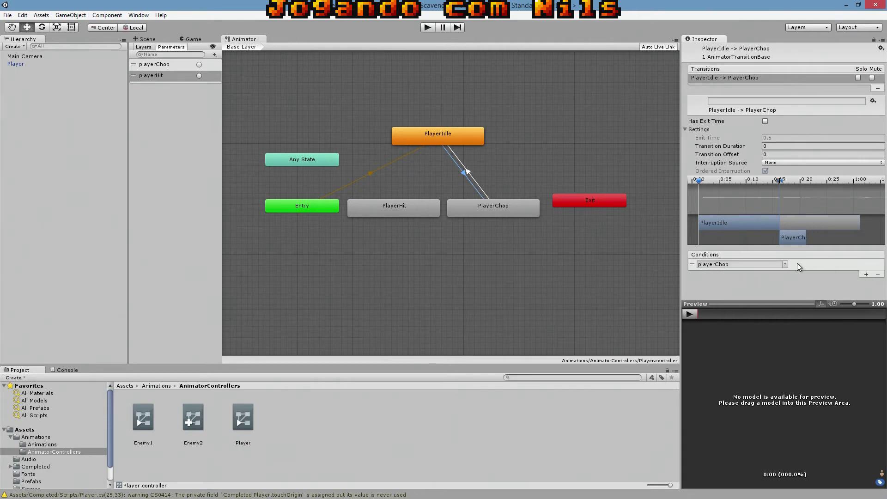
left_click(784, 264)
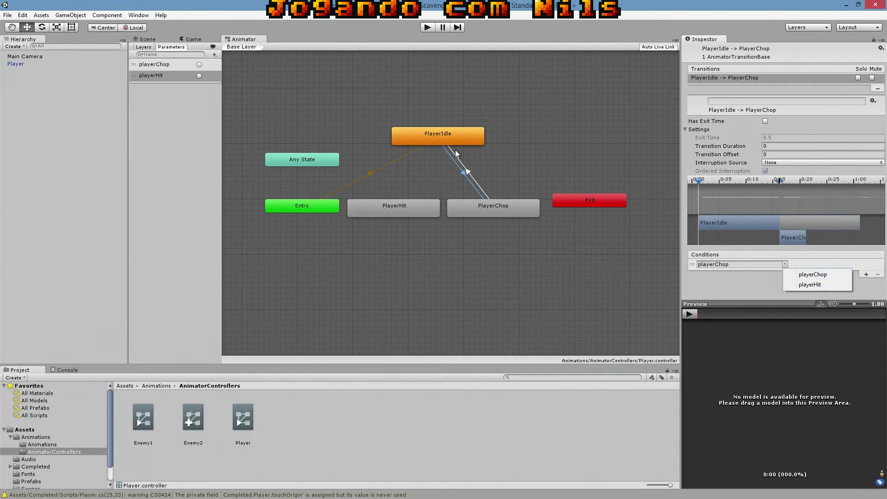
left_click(800, 275)
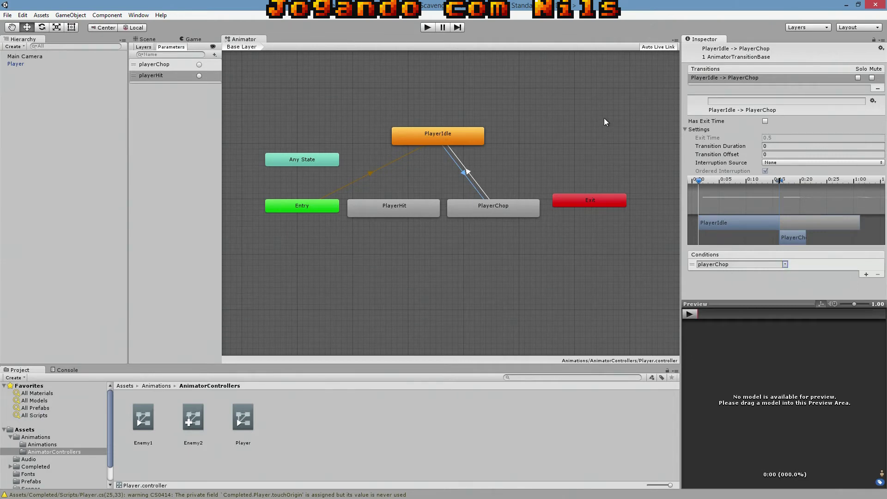
left_click(471, 175)
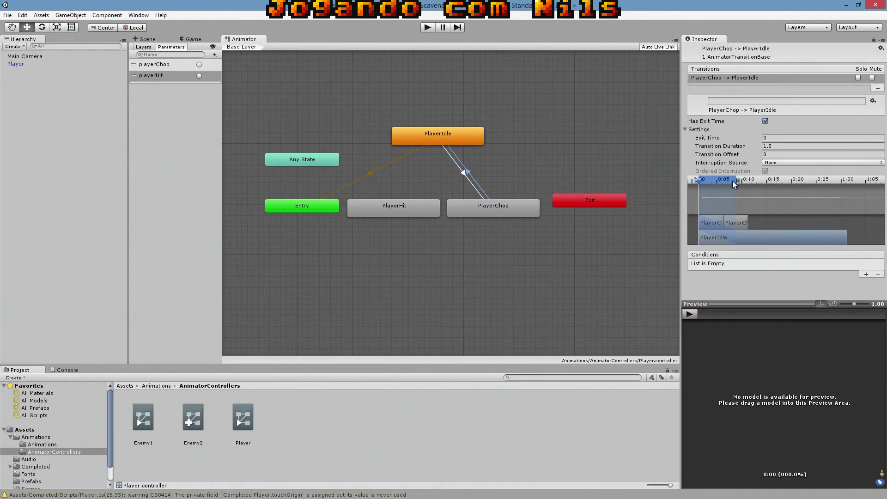
- Give the PlayerChop → PlayerIdle transition Transition Duration 0 and Exit Time 1
left_click_drag(739, 180, 725, 183)
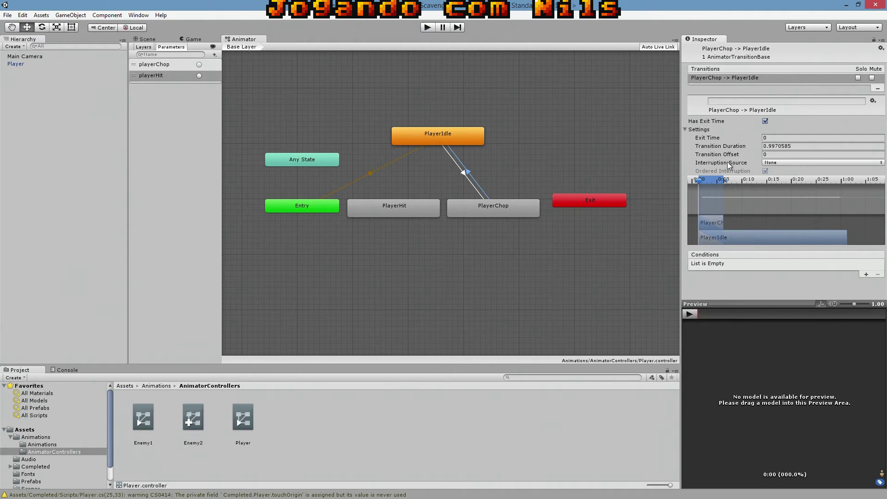
left_click(771, 145)
type("0")
key("Return")
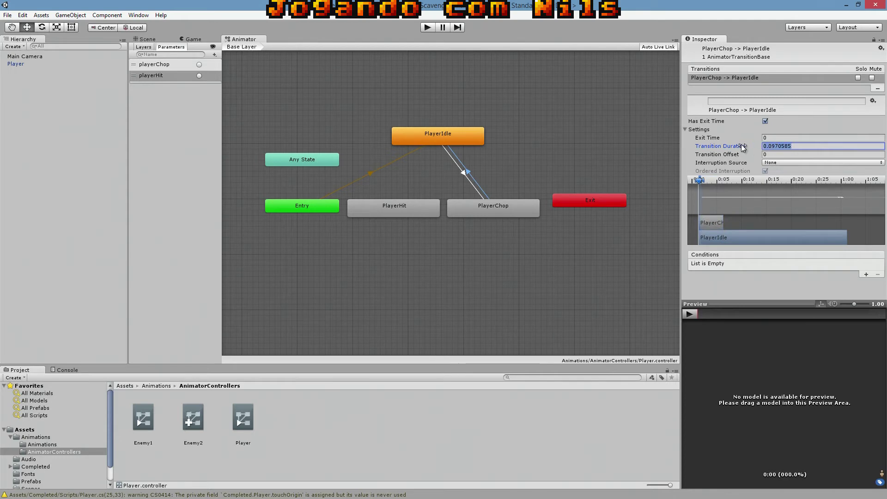
type("0")
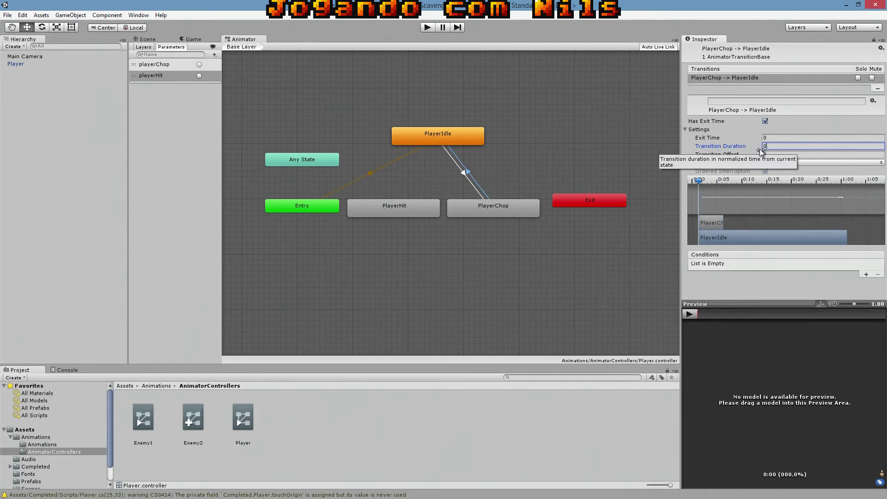
left_click_drag(700, 223, 718, 222)
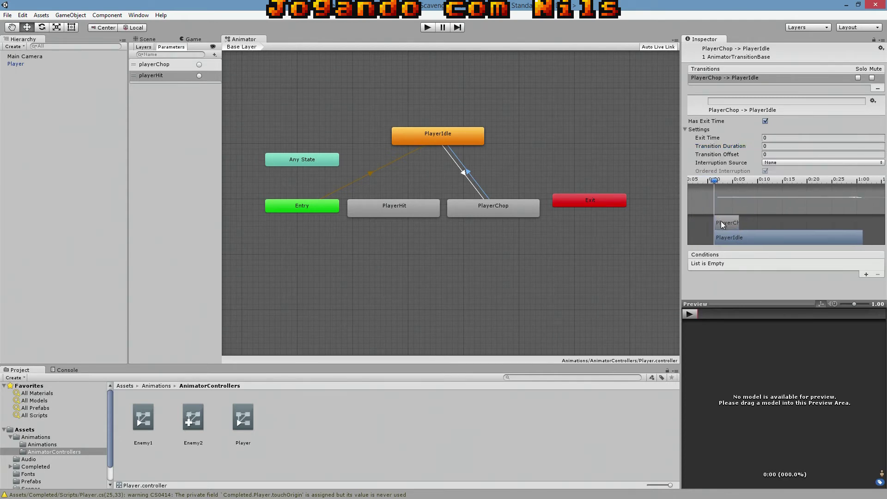
left_click(752, 136)
type("1")
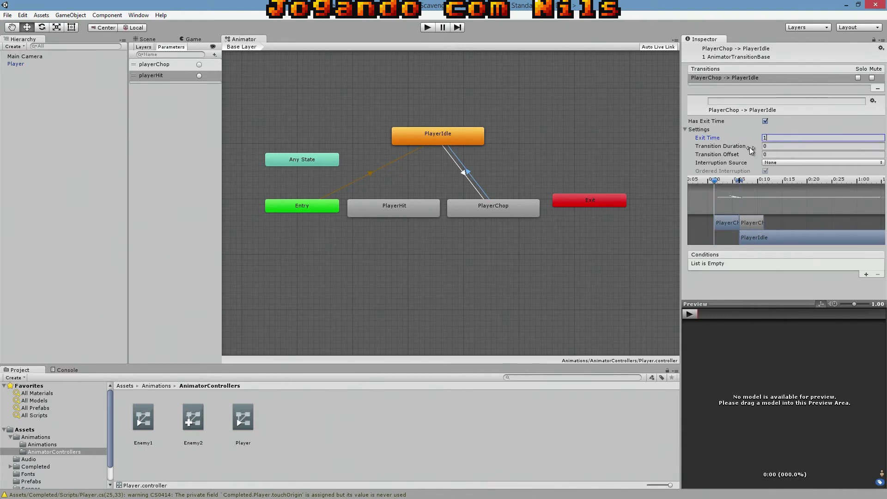
left_click(770, 147)
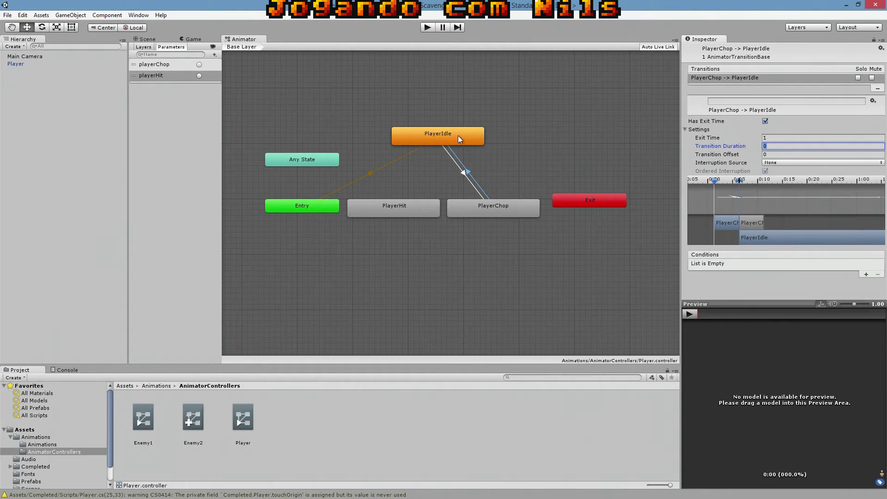
- Create transitions PlayerIdle → PlayerHit and PlayerHit → PlayerIdle
left_click(437, 142)
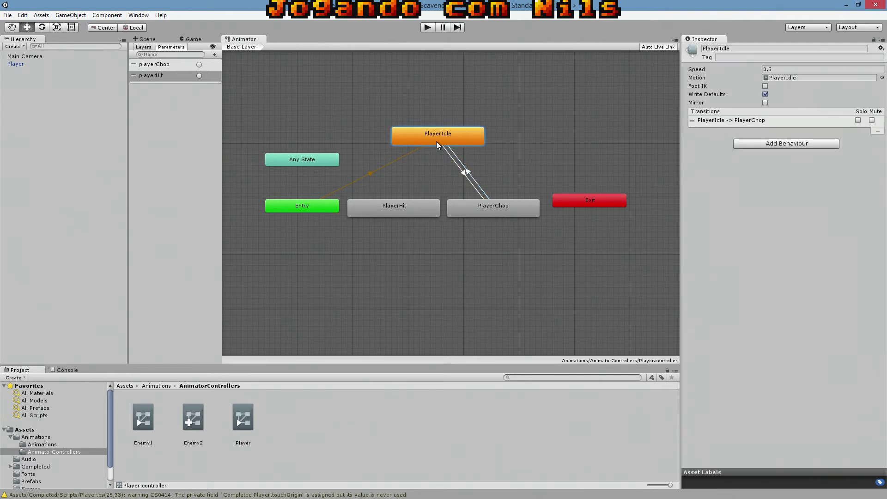
right_click(436, 142)
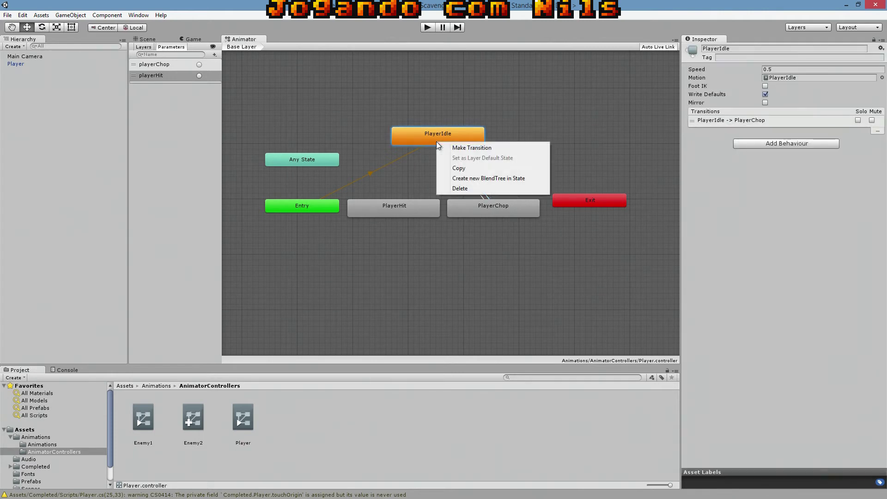
left_click(460, 148)
left_click(388, 207)
right_click(412, 207)
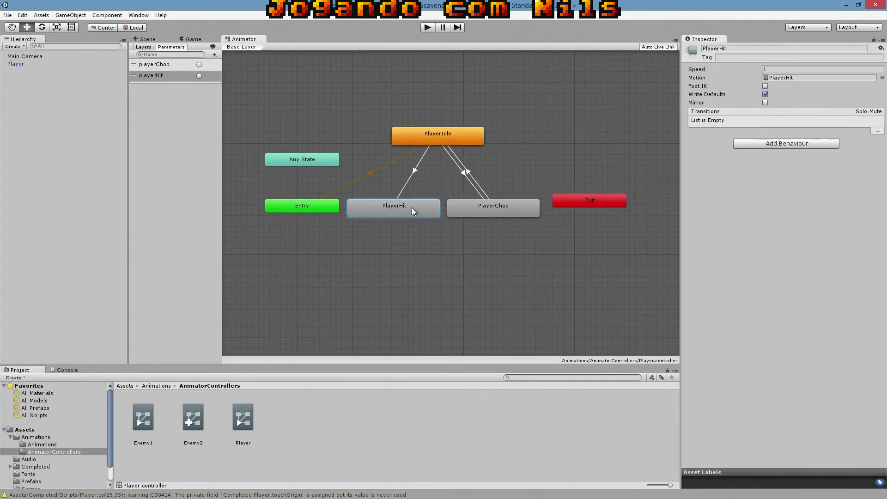
left_click(428, 212)
left_click(432, 133)
- On PlayerIdle → PlayerHit, disable exit time, set duration 0, and add a playerHit condition
left_click(412, 168)
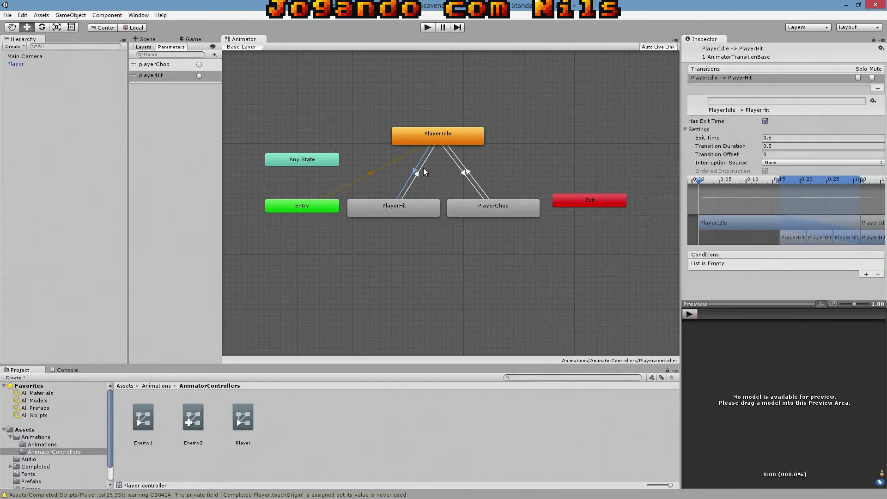
left_click(766, 121)
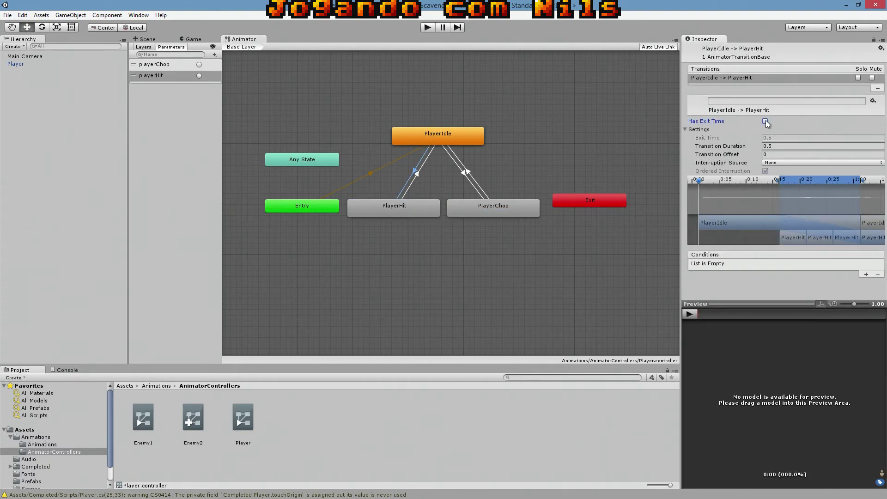
left_click(773, 146)
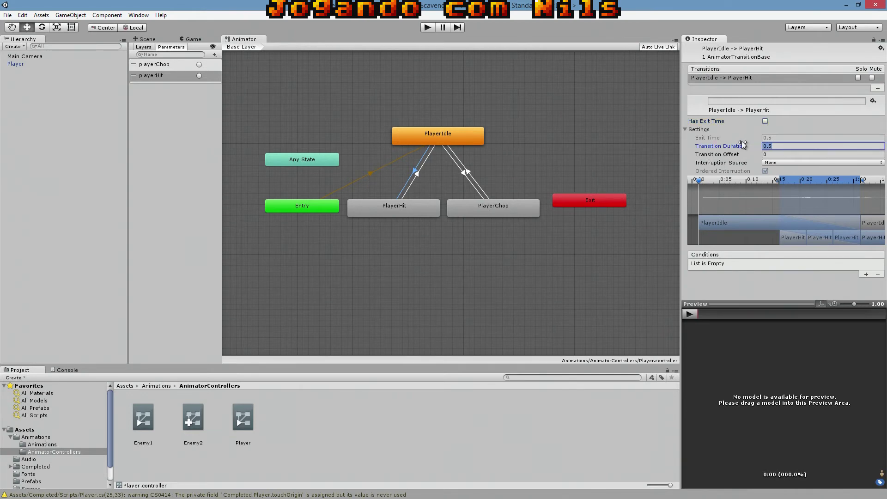
type("0")
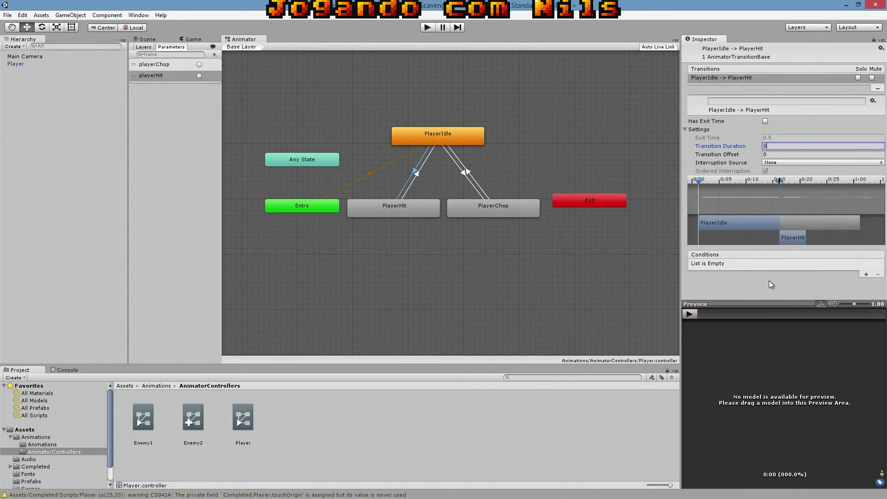
left_click(864, 274)
left_click(788, 262)
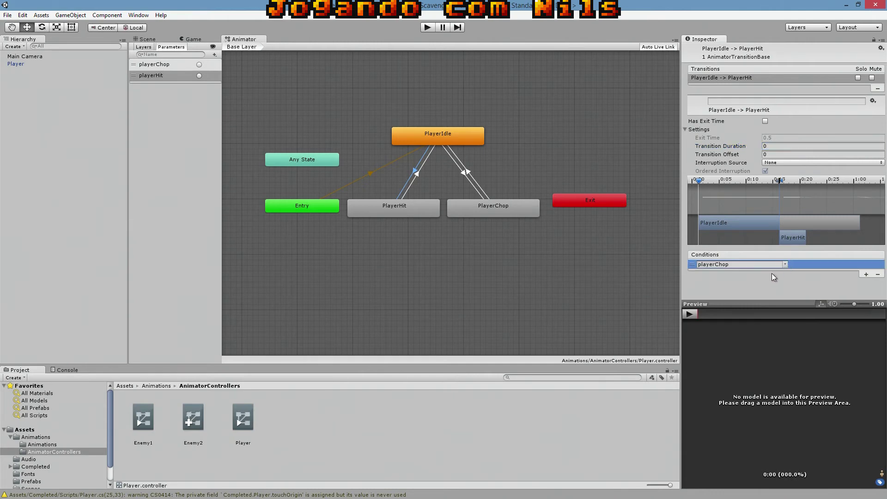
left_click(784, 263)
left_click(801, 284)
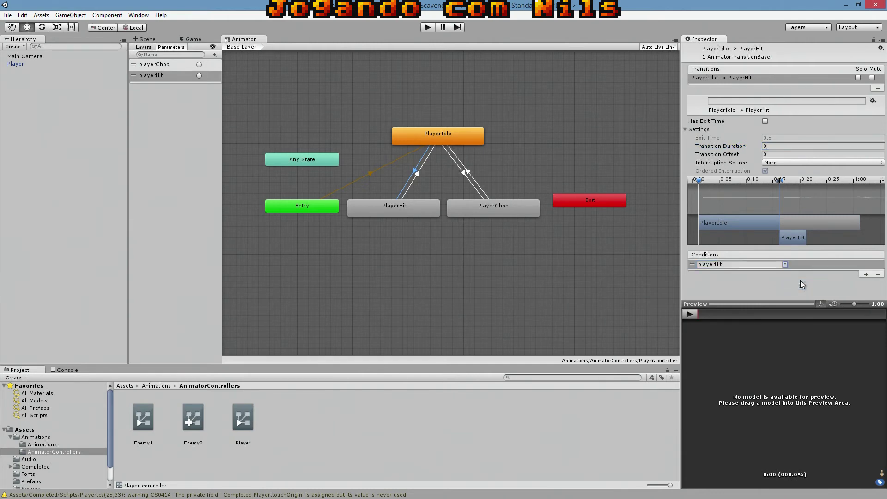
left_click(640, 252)
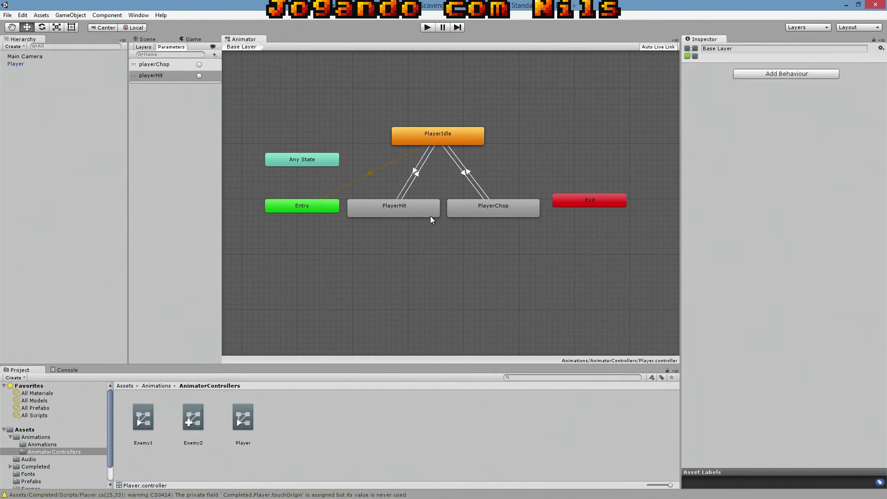
- Give the PlayerHit → PlayerIdle transition Exit Time 1 and Transition Duration 0
left_click(414, 178)
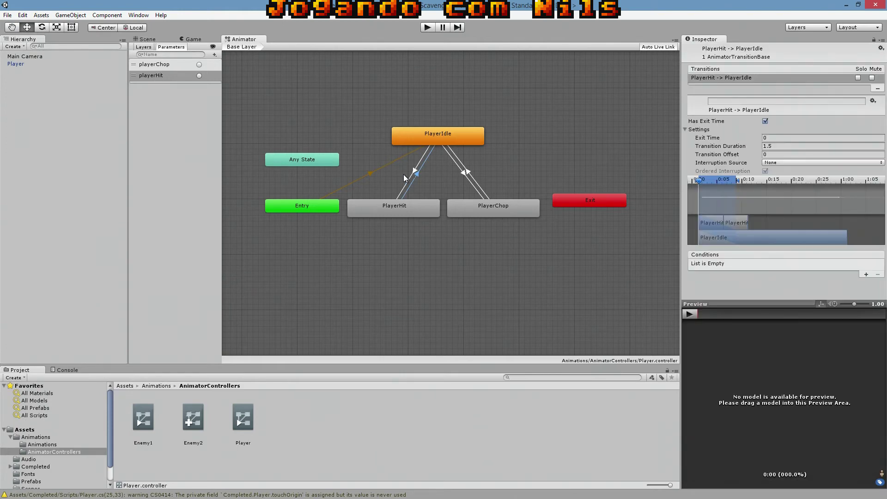
left_click(419, 176)
left_click(420, 172)
left_click_drag(746, 138, 747, 138)
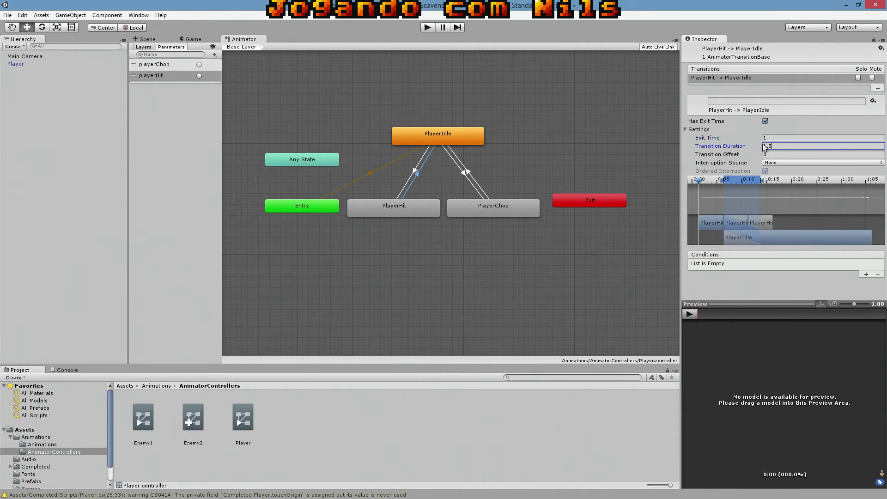
left_click(738, 147)
type("0")
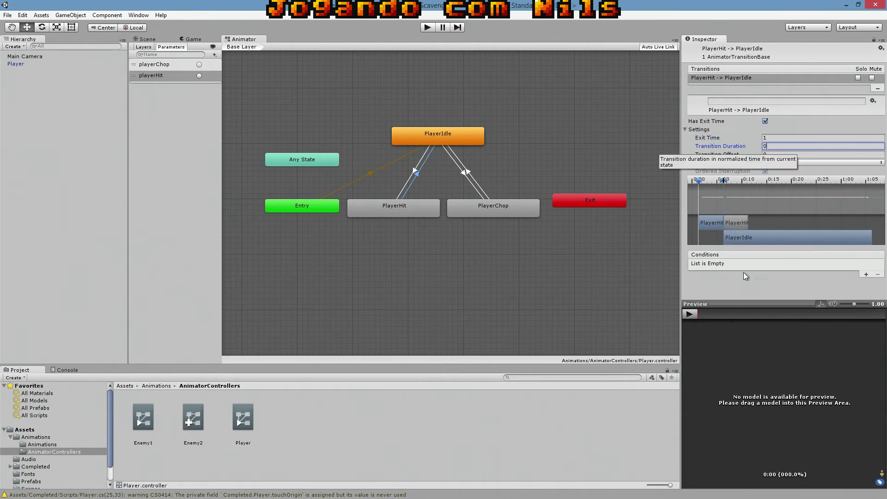
left_click(762, 260)
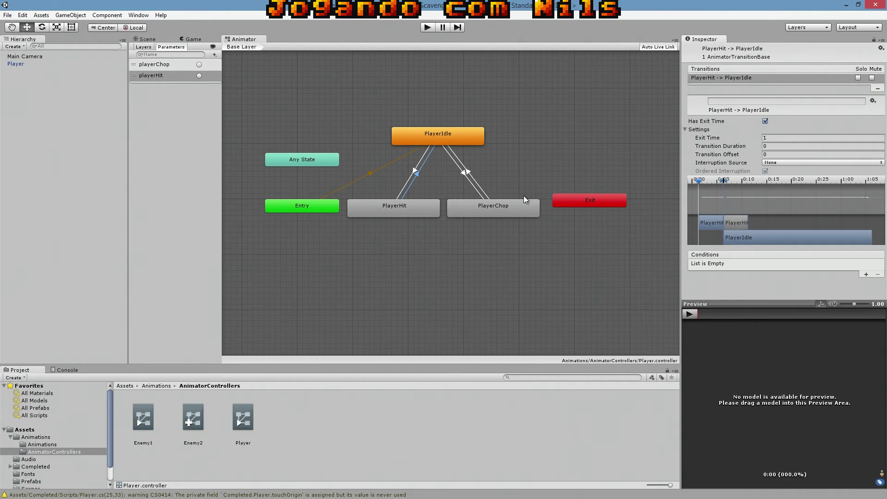
left_click(7, 15)
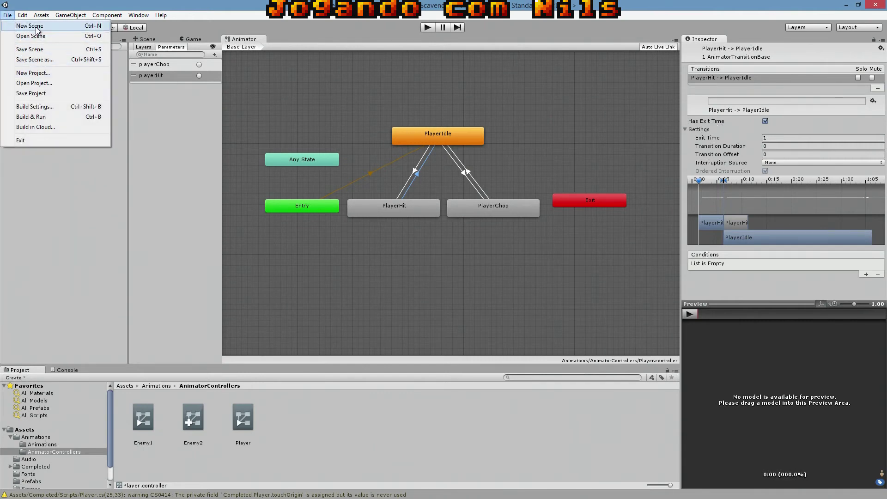
- Save the scene, dock the Animator in the bottom panel, and start Play mode
left_click(36, 49)
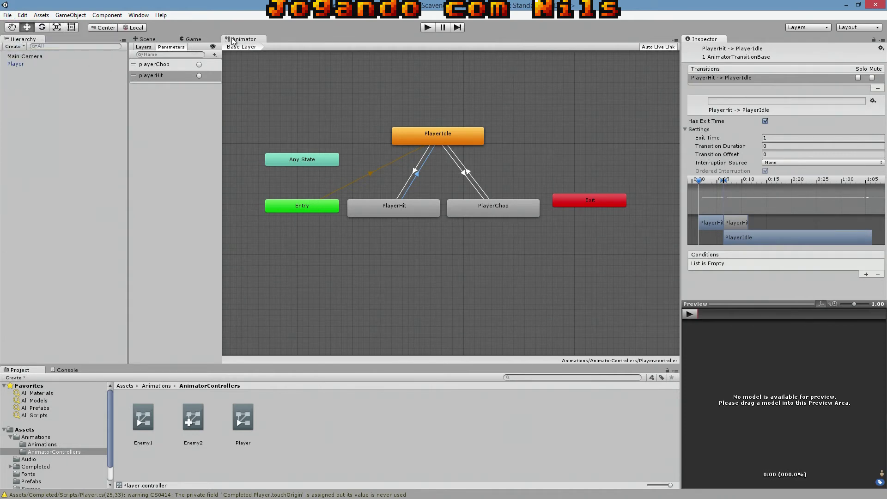
left_click_drag(236, 41, 100, 375)
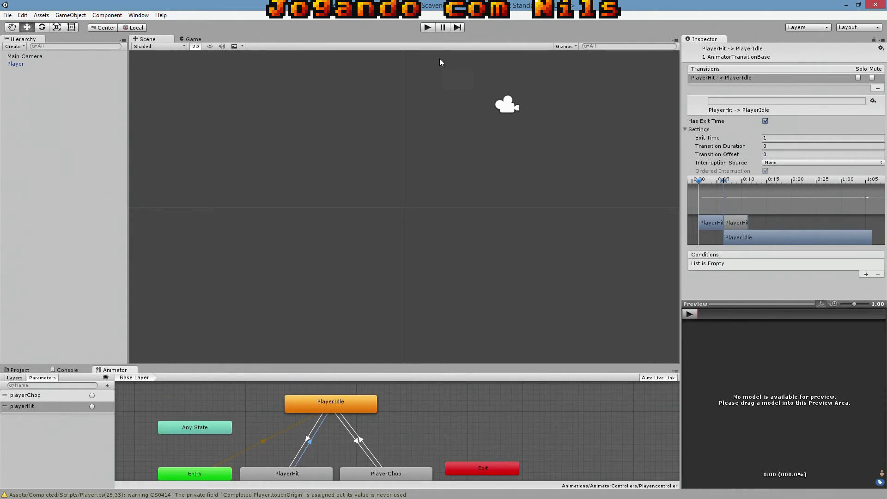
left_click(428, 28)
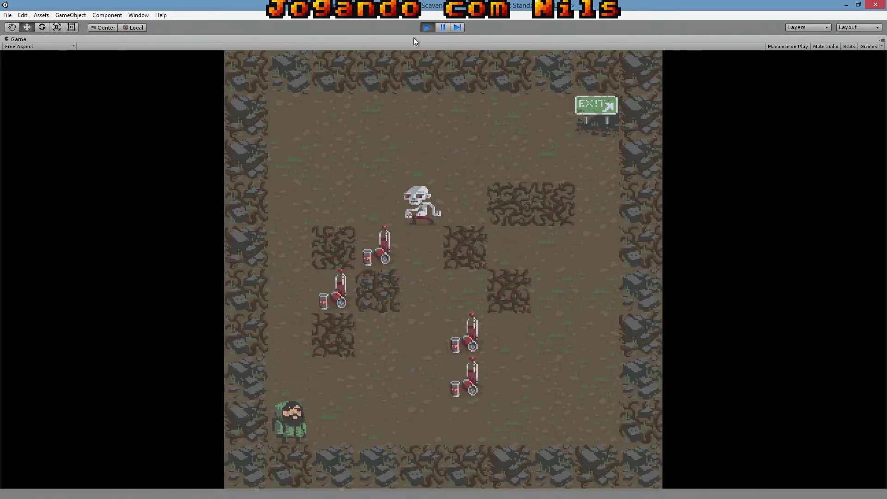
- While playing, restore the layout, enlarge the Animator, fire playerChop, then stop Play mode
left_click(428, 27)
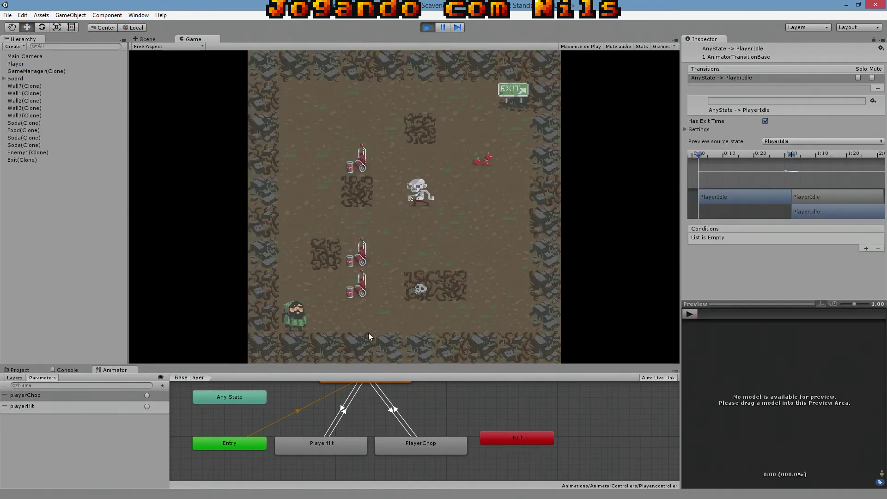
left_click_drag(540, 366, 539, 340)
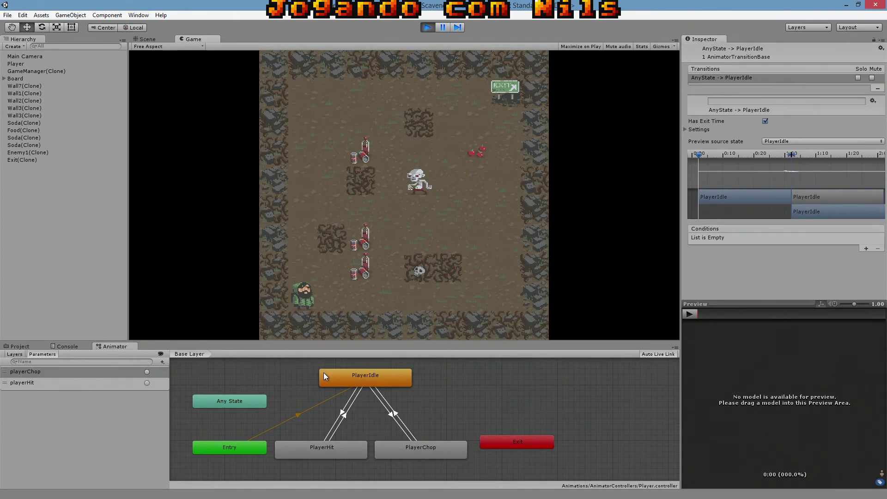
left_click(146, 372)
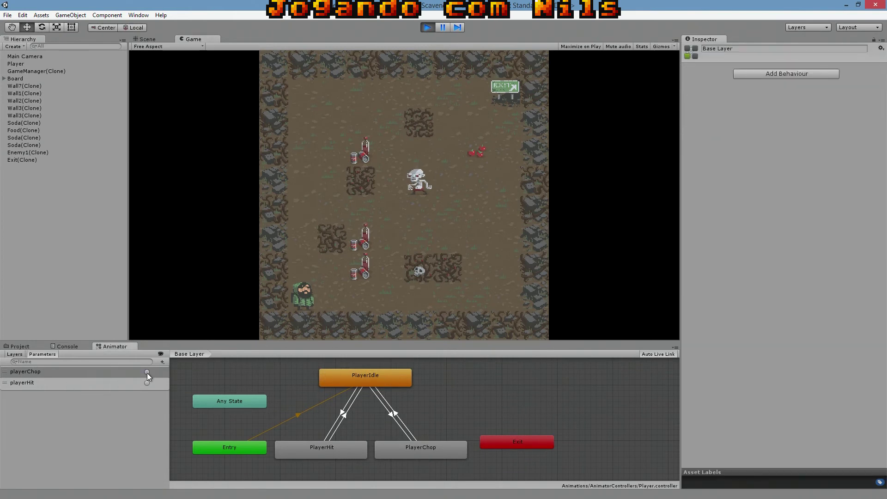
left_click(428, 27)
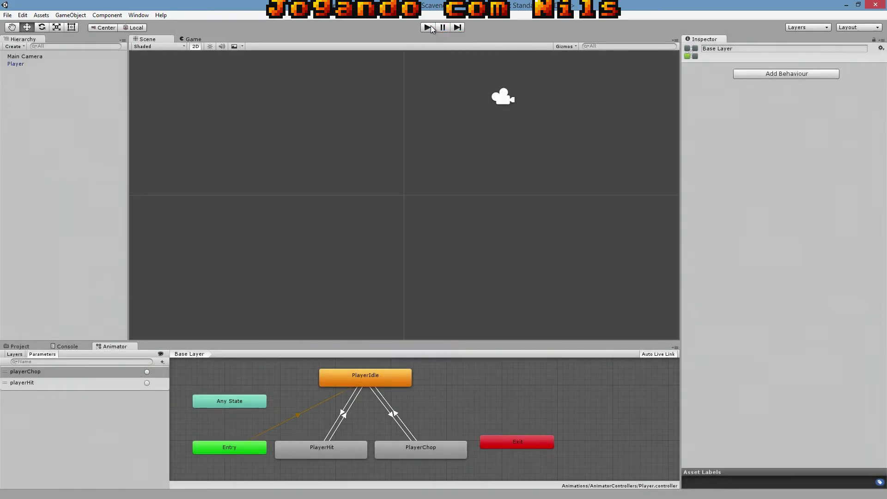
- Open the Player object's assigned animator controller from its Animator component
left_click(16, 65)
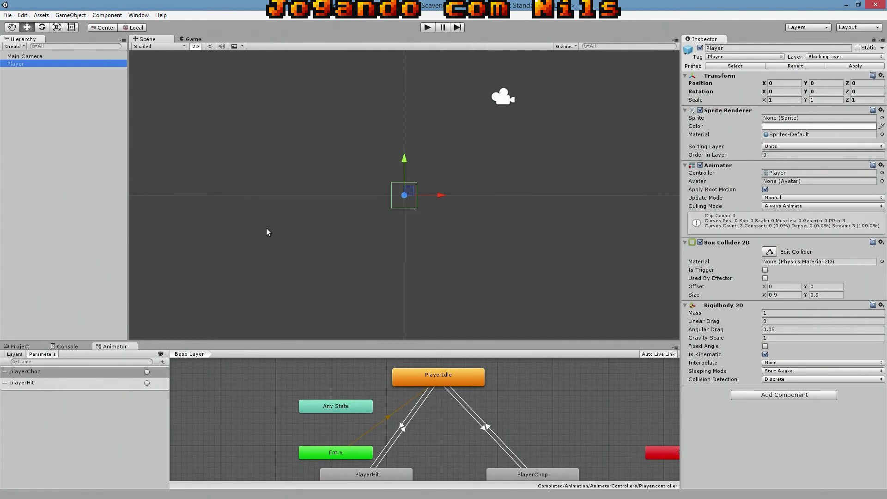
left_click(780, 173)
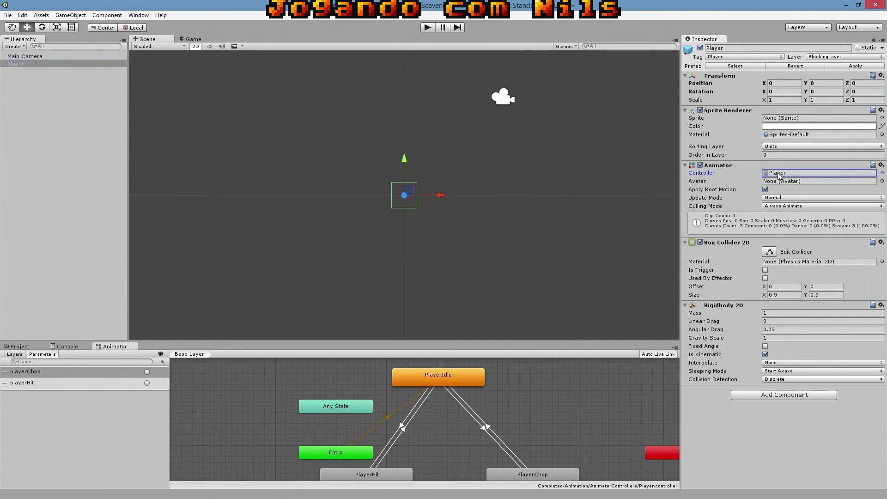
double_click(779, 174)
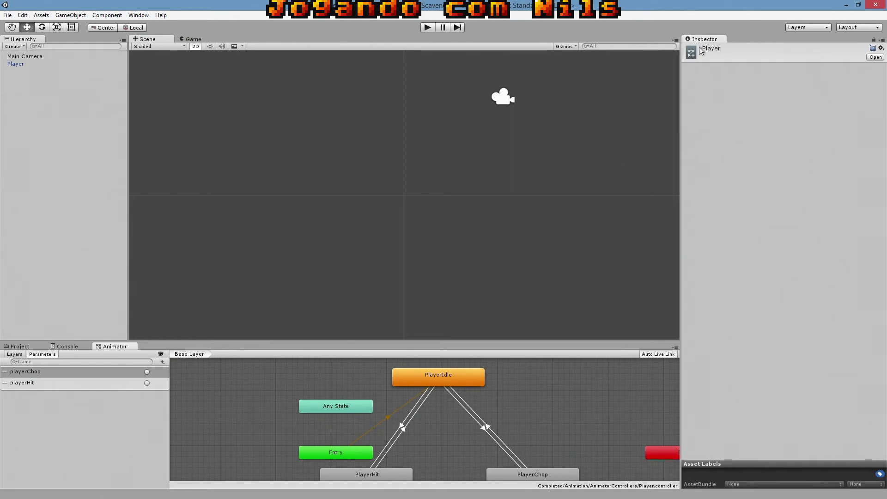
left_click(874, 57)
- Show the Animations folder clips in the Project panel
left_click(65, 347)
left_click(19, 346)
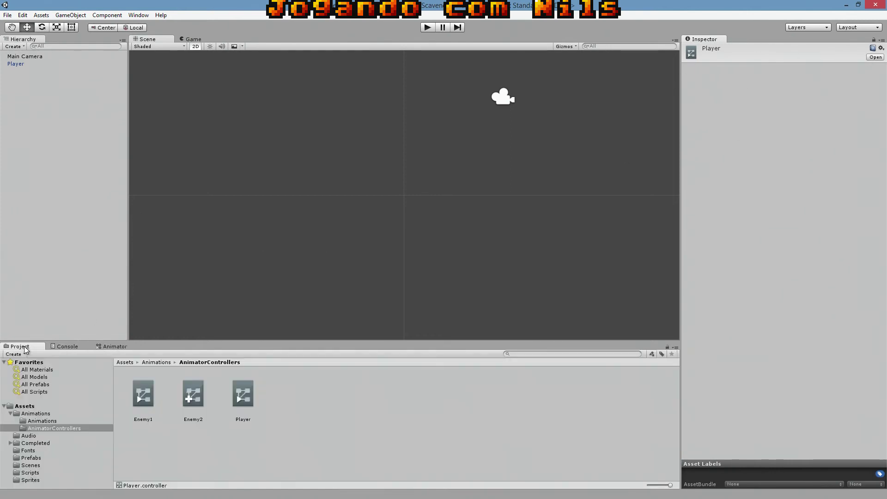
left_click(42, 421)
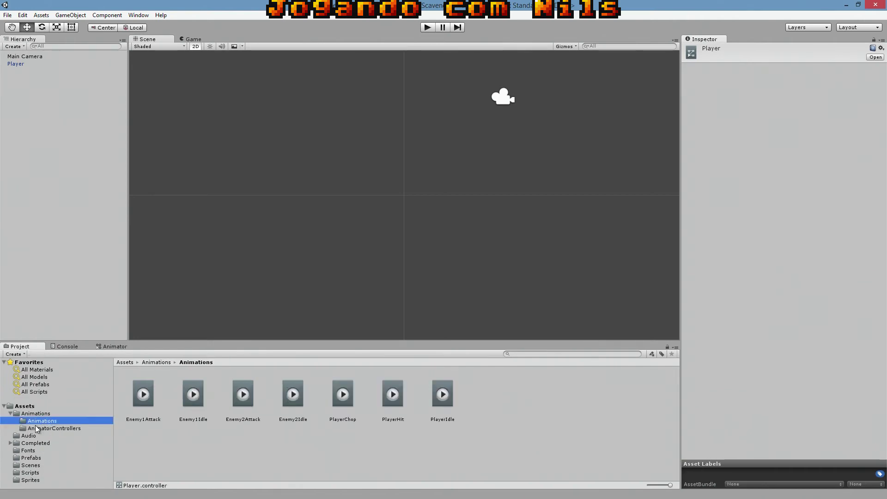
- Browse to the Prefabs folder and select the Player prefab
left_click(37, 429)
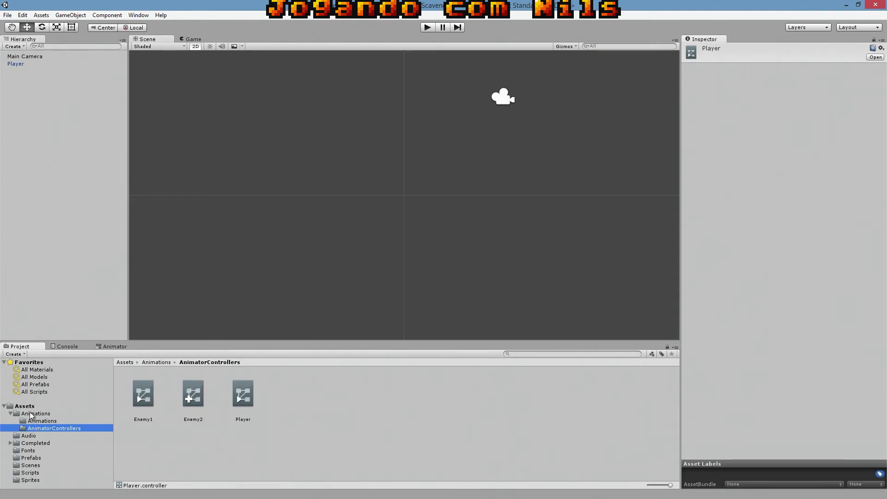
left_click(33, 458)
scroll(352, 466, "down", 2)
left_click(391, 402)
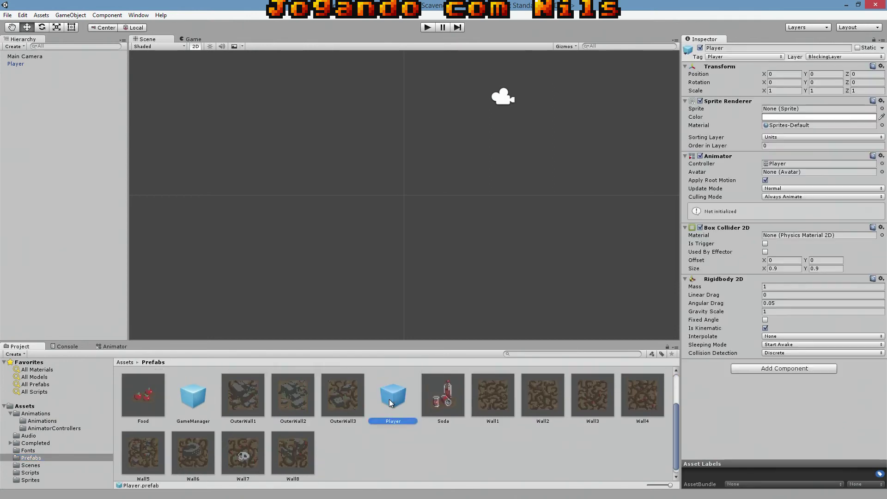
- Assign the Player controller to the prefab's Animator and open its state graph
left_click(882, 164)
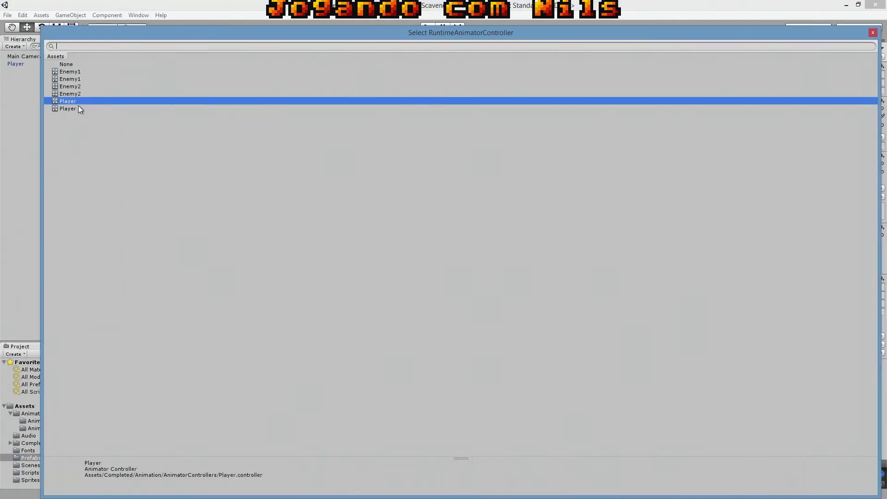
left_click(875, 32)
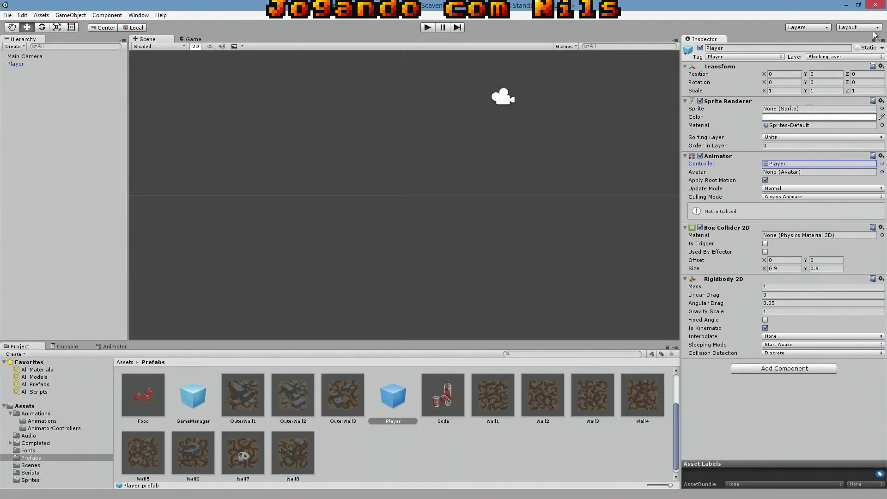
double_click(776, 164)
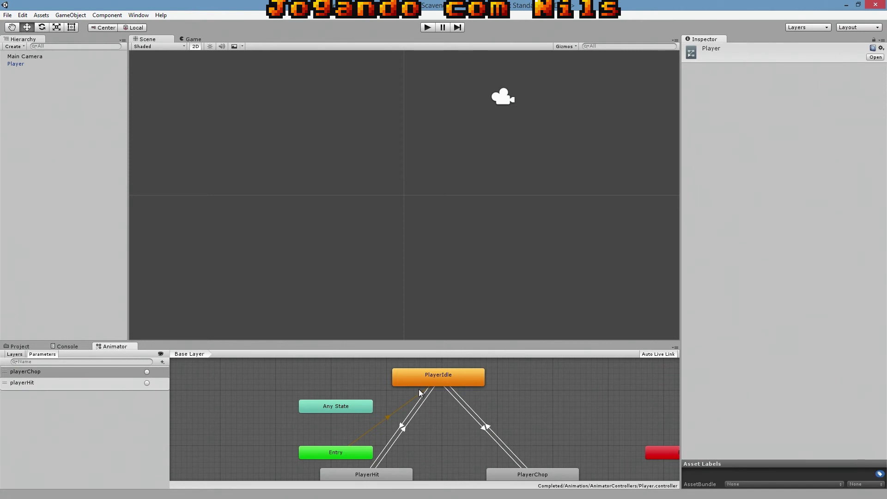
- Test in Play mode by firing playerChop twice and playerHit once, then stop
left_click(429, 27)
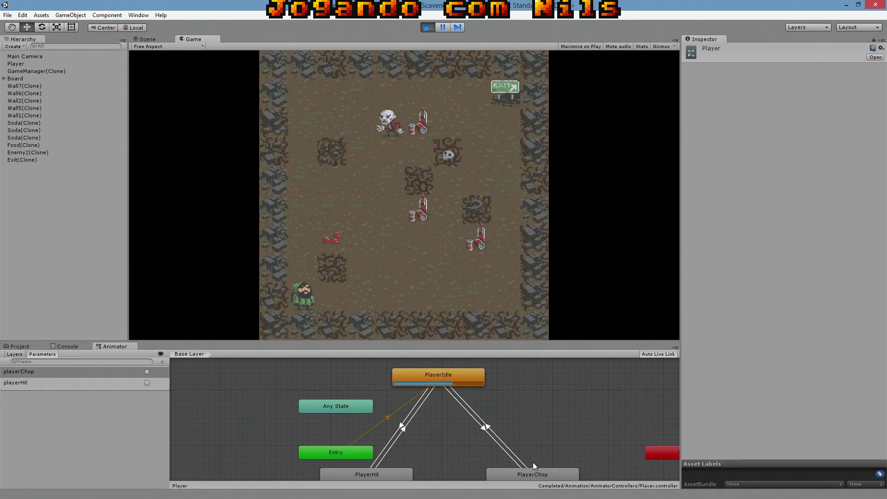
left_click(147, 372)
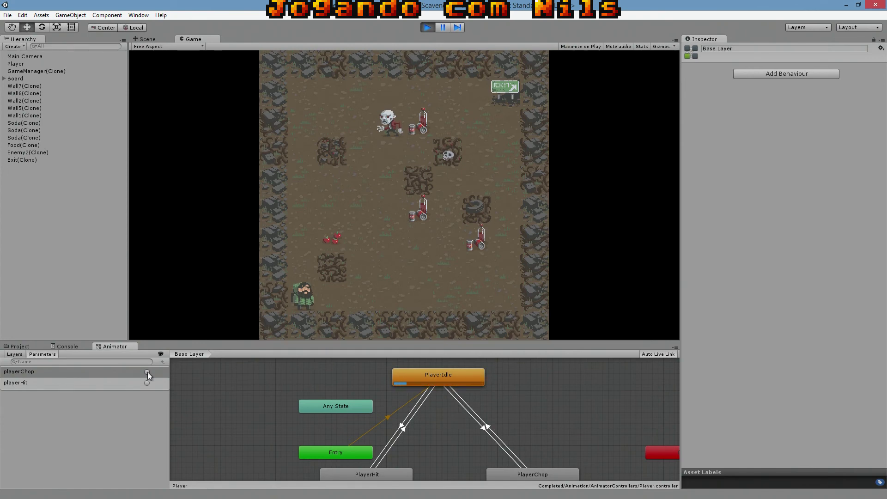
left_click(147, 372)
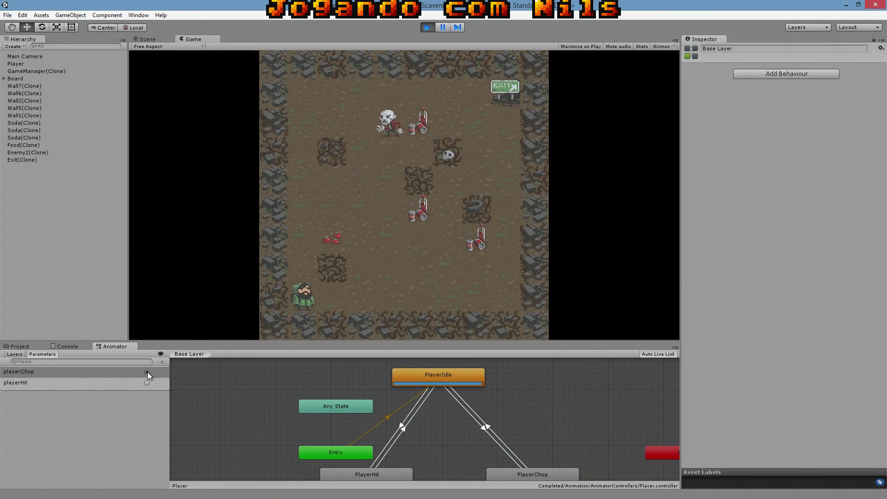
left_click(147, 372)
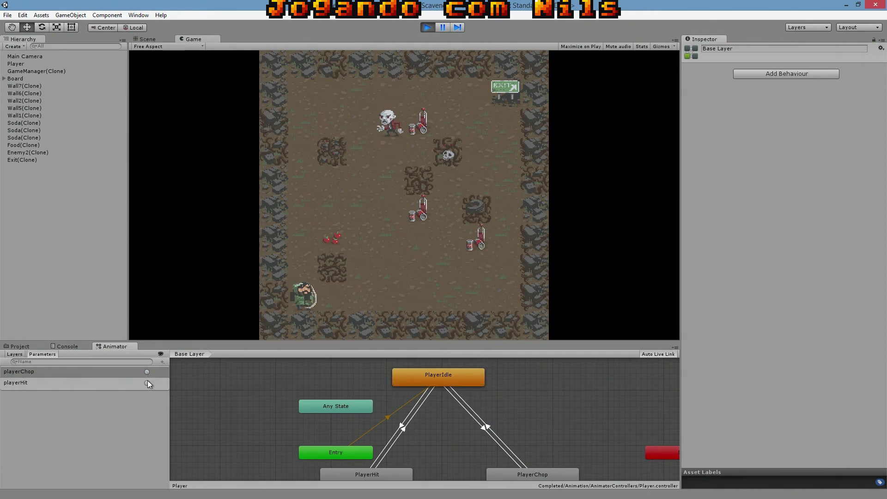
left_click(146, 383)
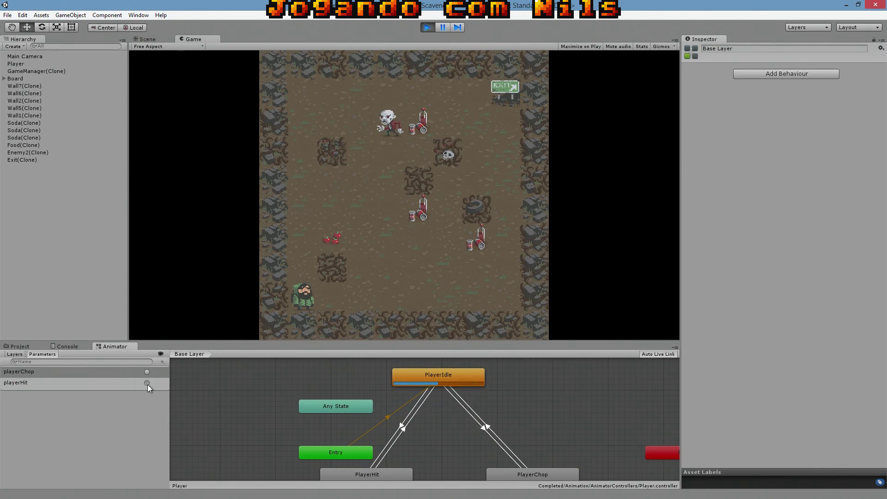
left_click(427, 28)
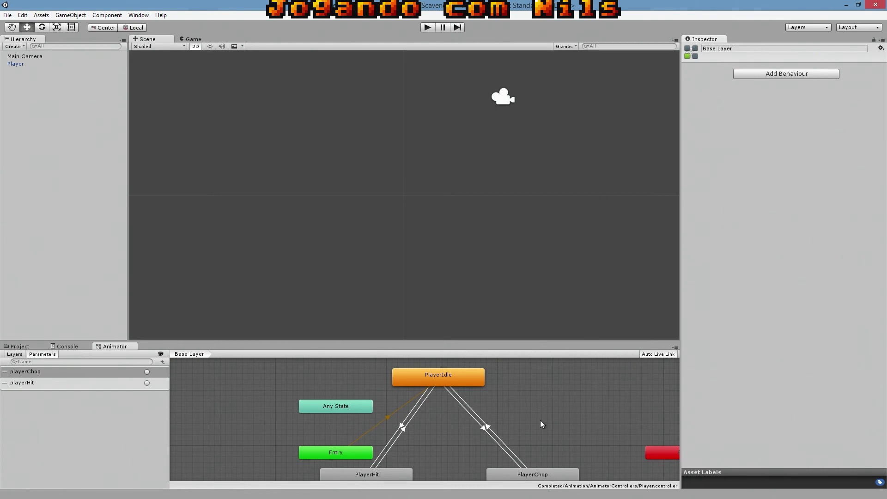
- Dock the Animator beside Scene/Game and center the state graph
left_click_drag(111, 348, 235, 41)
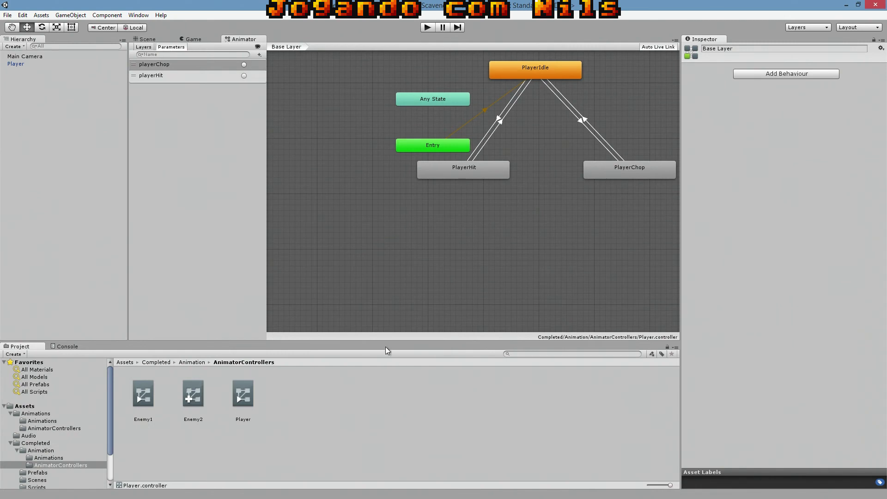
right_click(451, 267)
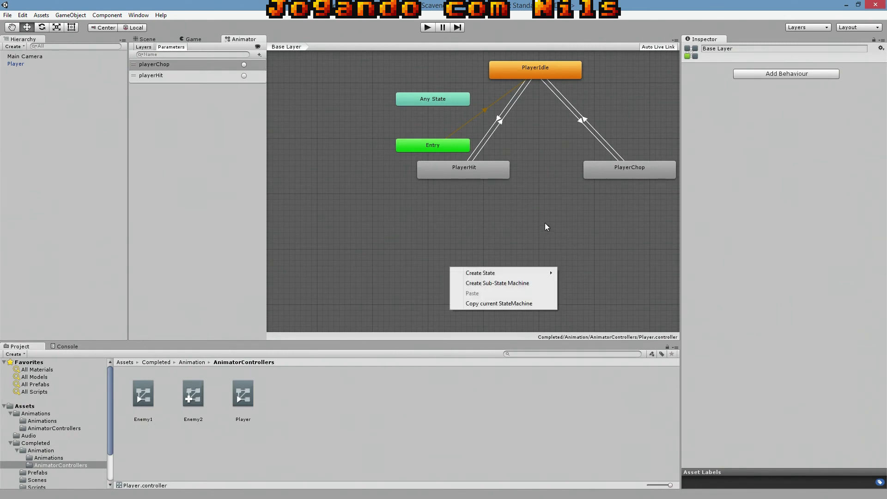
left_click_drag(545, 223, 478, 241)
mouse_move(526, 215)
middle_mouse_down()
mouse_move(477, 233)
mouse_move(443, 279)
mouse_move(540, 223)
middle_mouse_up()
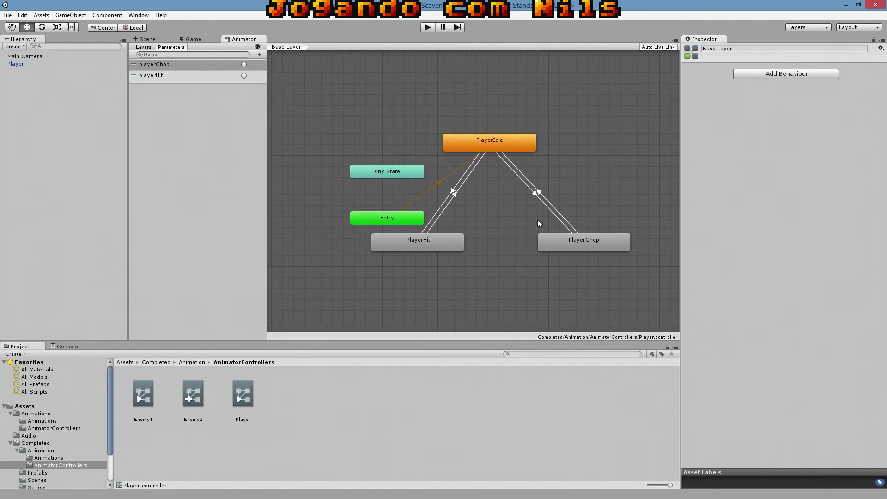
- Disable Has Exit Time on PlayerIdle→PlayerChop and PlayerIdle→PlayerHit, then save the scene
left_click(535, 194)
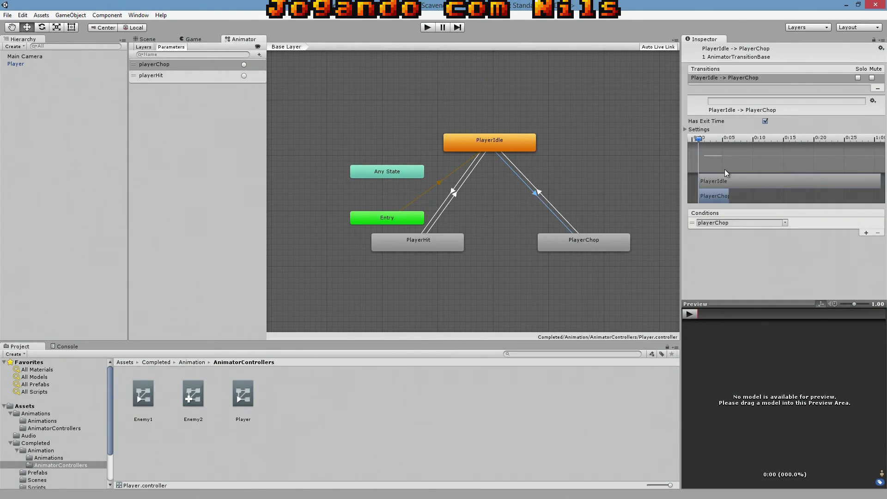
left_click(685, 130)
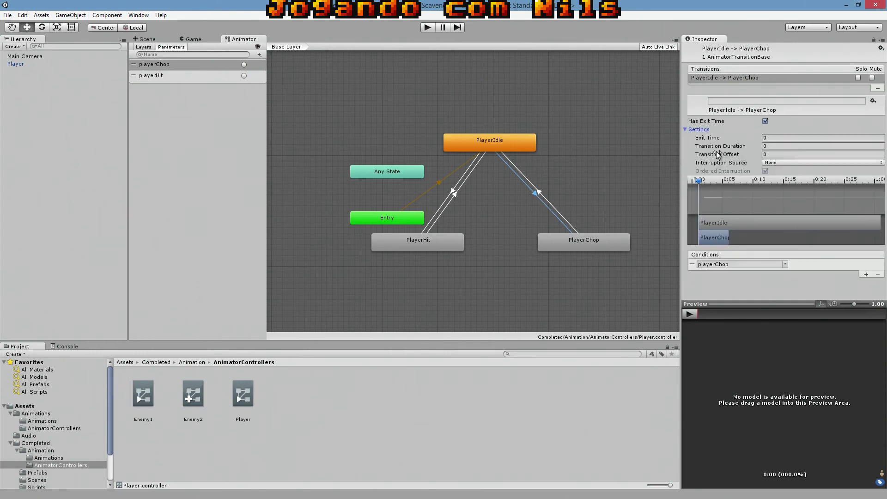
left_click(766, 122)
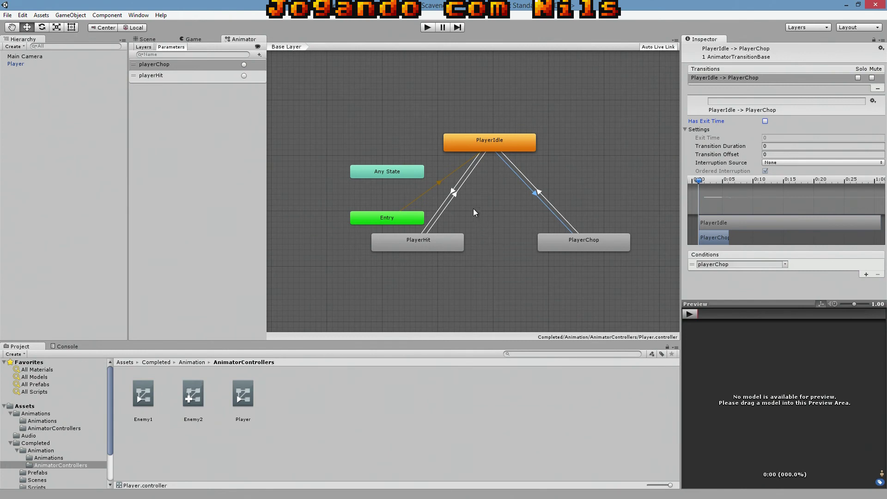
left_click(454, 190)
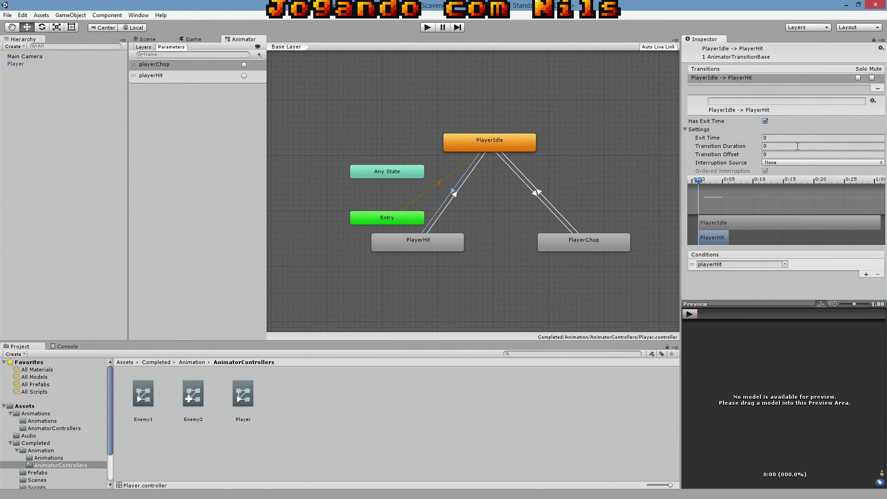
left_click(766, 121)
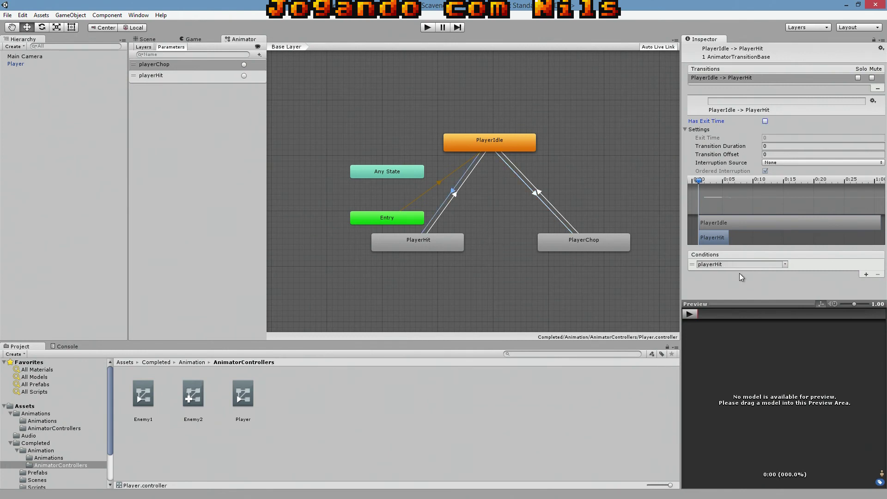
left_click(8, 15)
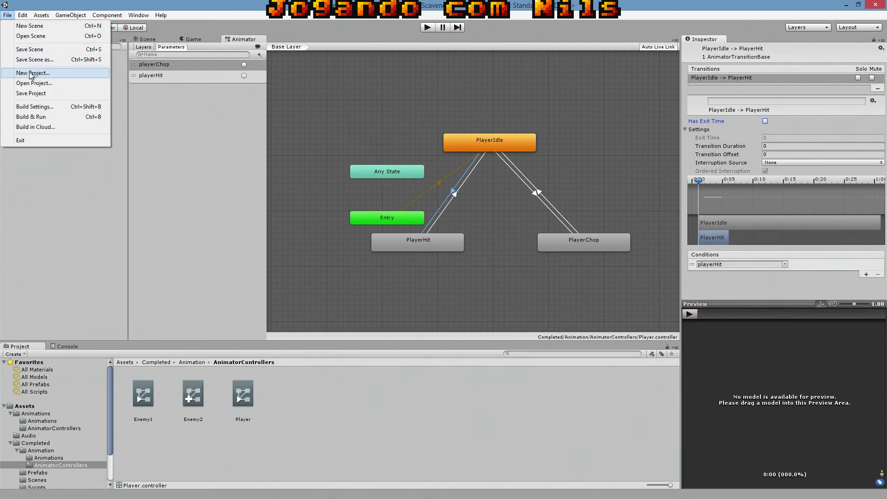
left_click(42, 51)
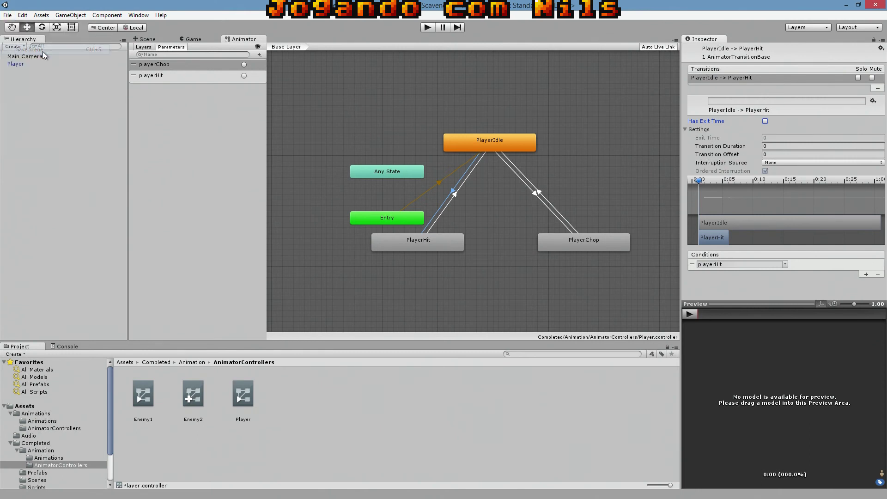
- Review the chop and hit transitions, then select the Player controller asset
left_click(534, 195)
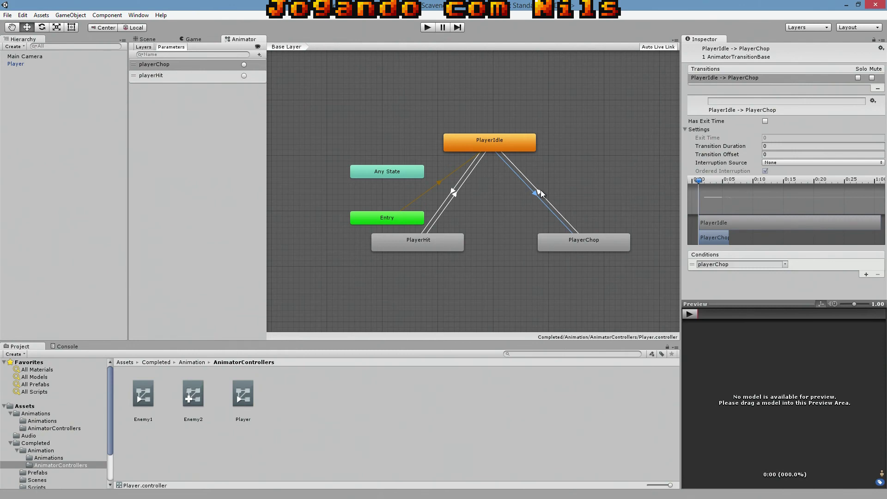
left_click(541, 192)
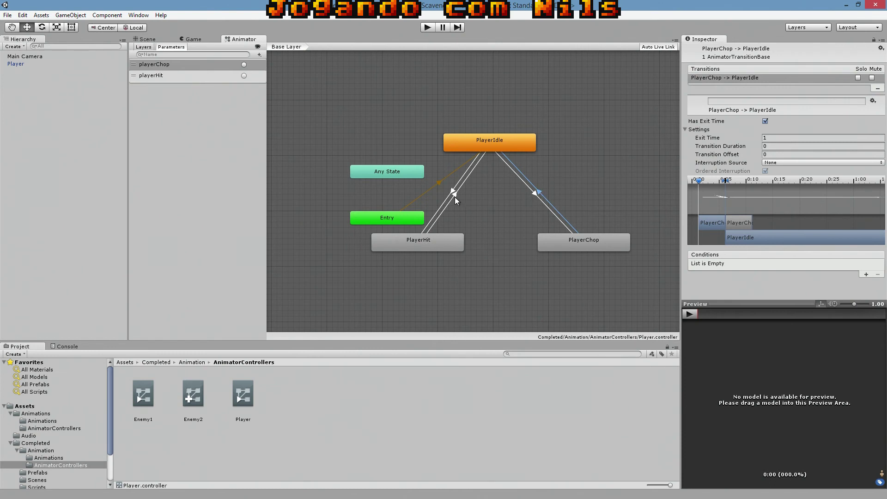
left_click(455, 196)
left_click(450, 190)
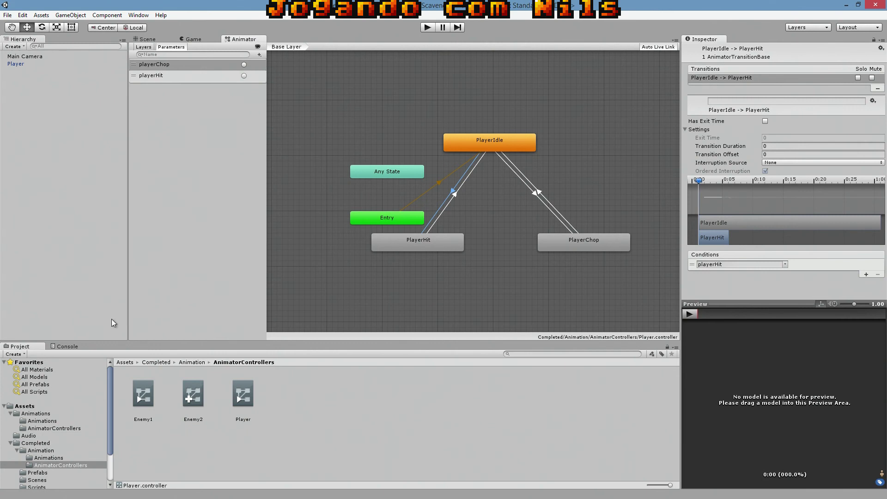
left_click(248, 397)
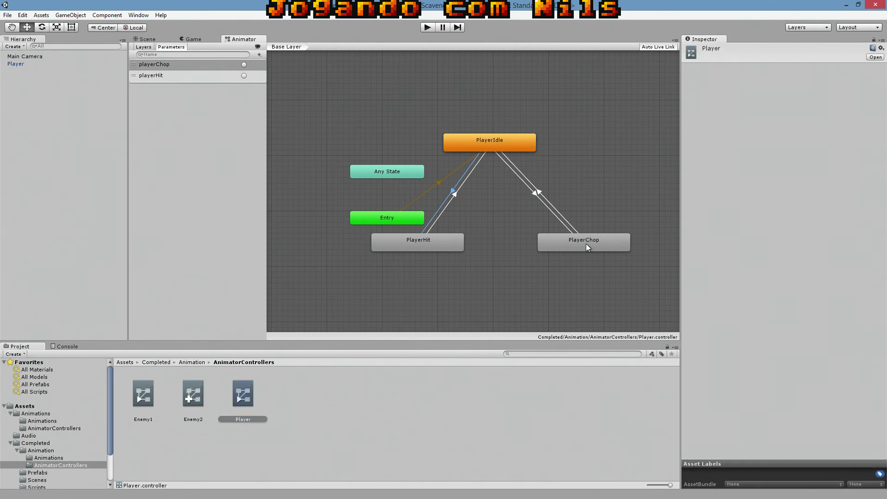
- Re-dock the Animator below the Scene view and frame PlayerIdle in the graph
left_click(536, 195)
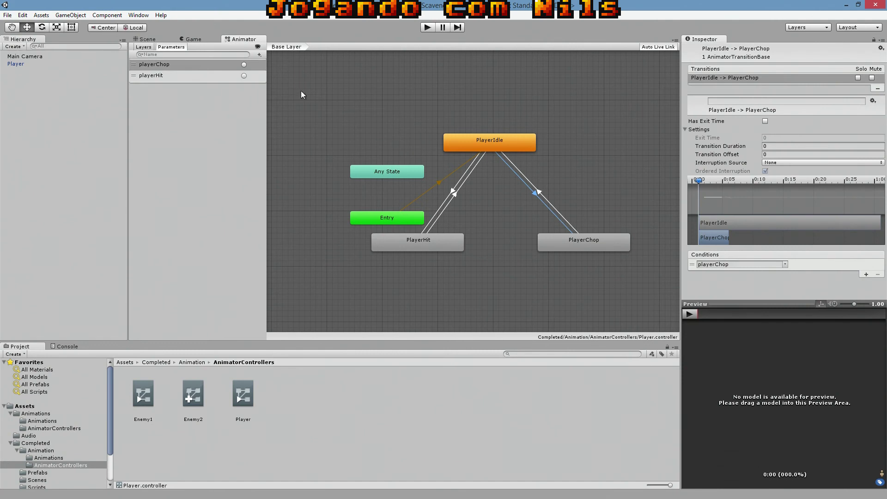
left_click_drag(248, 45, 102, 347)
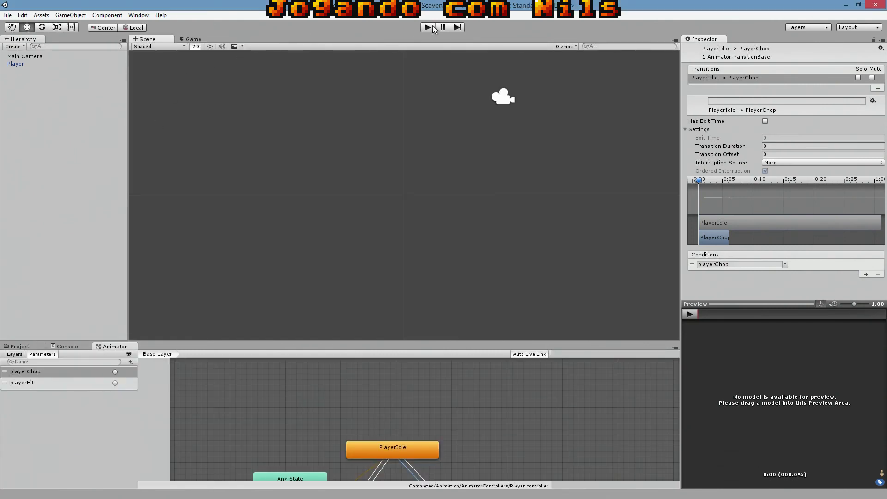
middle_click_drag(525, 437, 530, 356)
key("f")
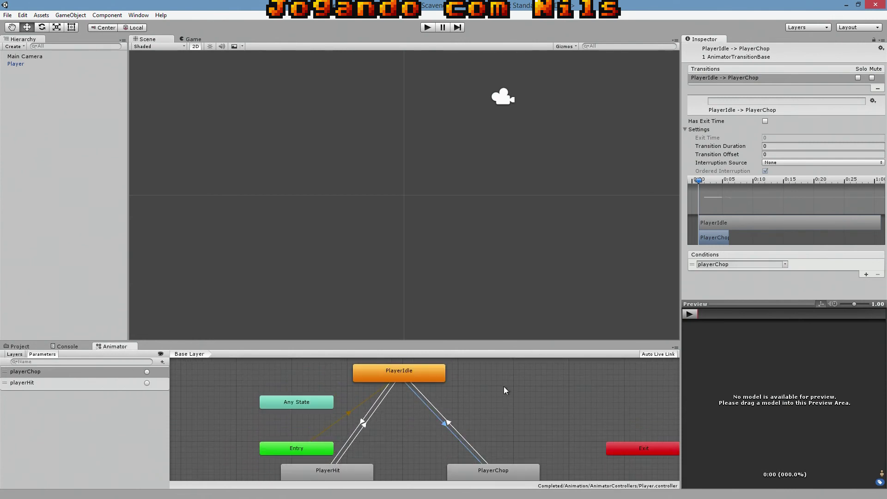
- Start Play mode and fire the playerChop trigger three times
left_click(428, 28)
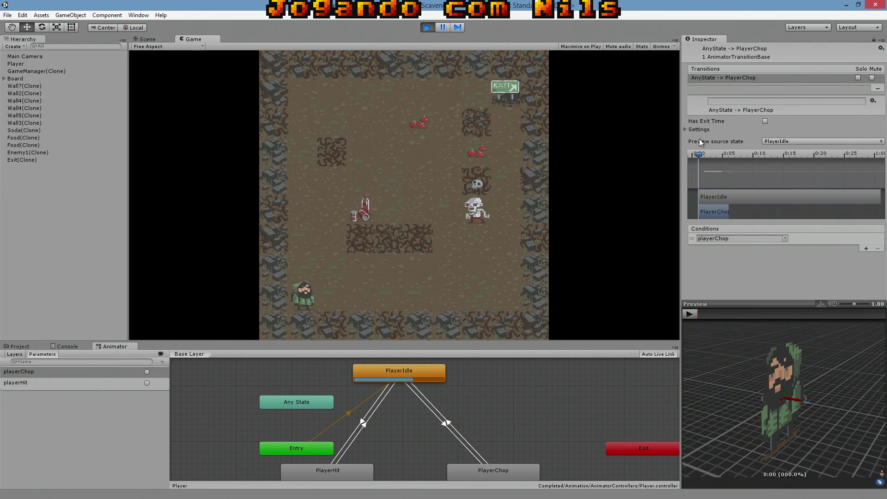
left_click(146, 372)
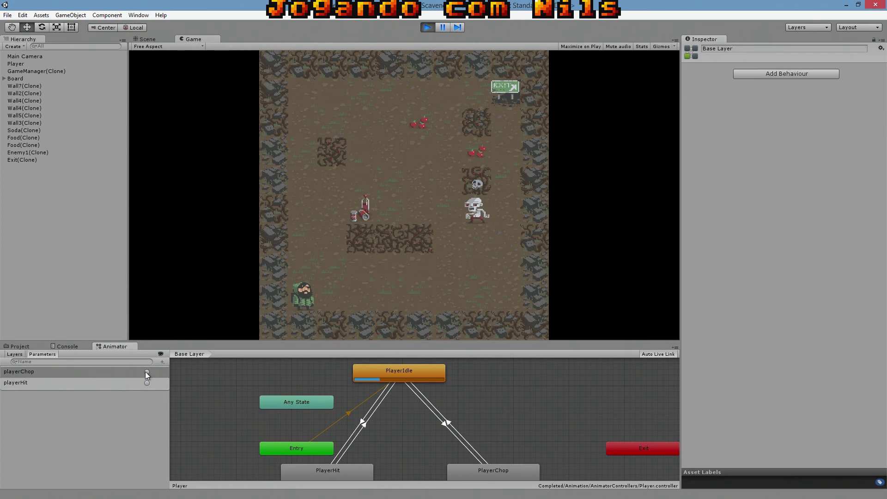
left_click(146, 372)
left_click(146, 372)
- Fire playerHit three times, then playerChop twice and playerHit once more
left_click(147, 383)
left_click(149, 382)
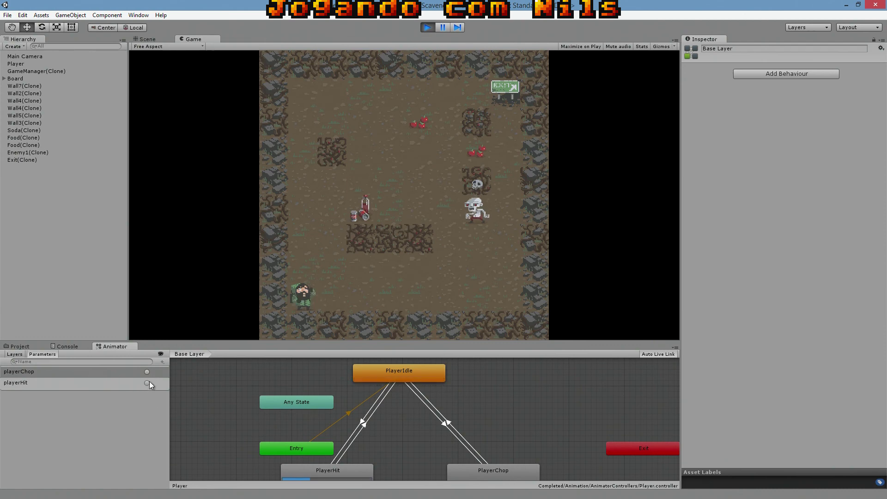
left_click(150, 382)
left_click(146, 372)
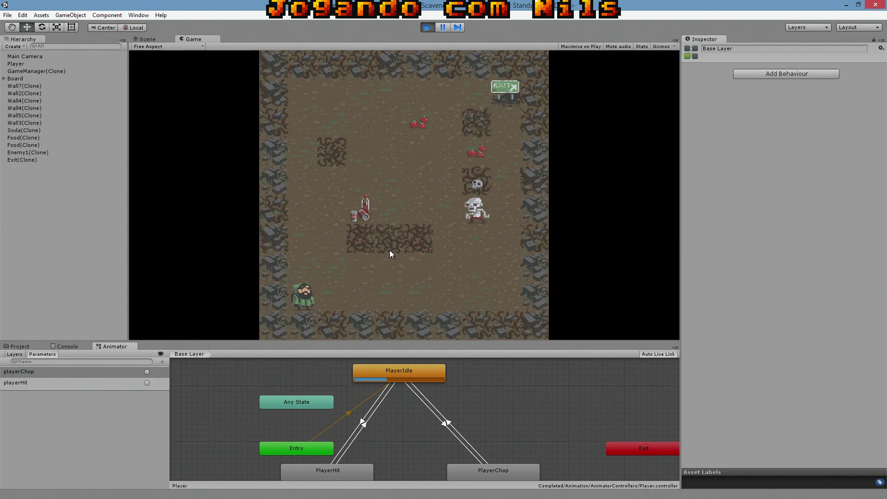
left_click(147, 372)
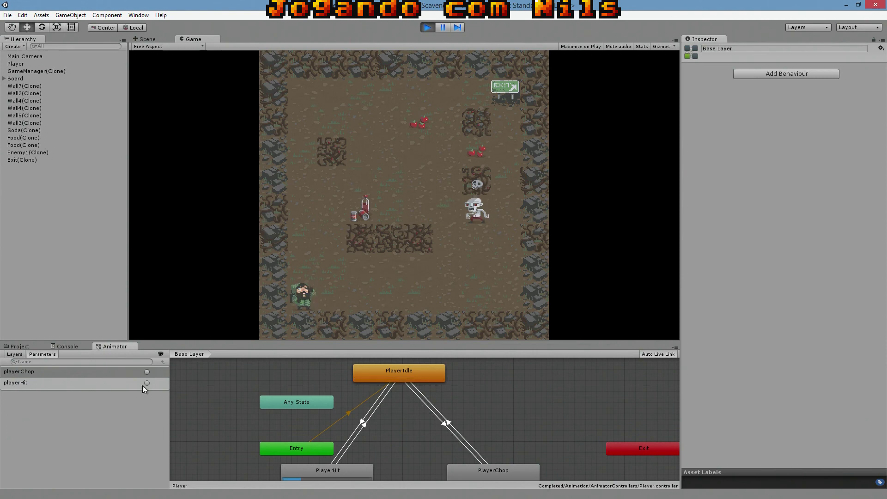
left_click(142, 384)
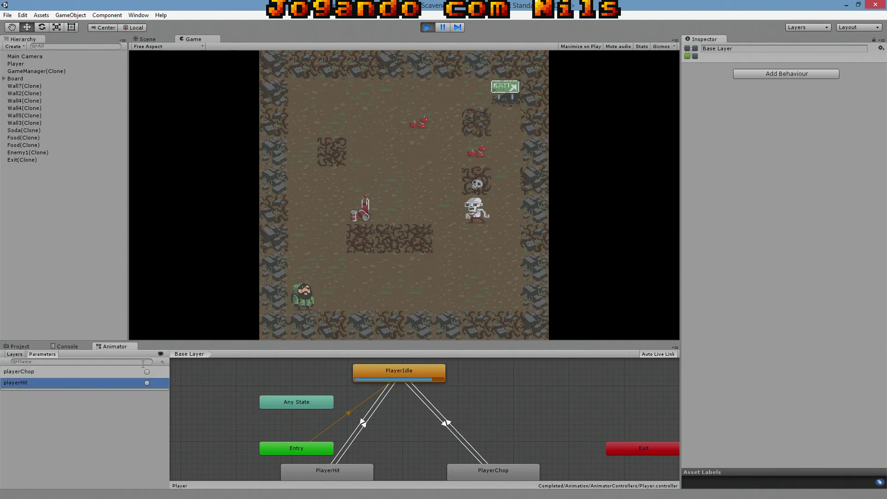